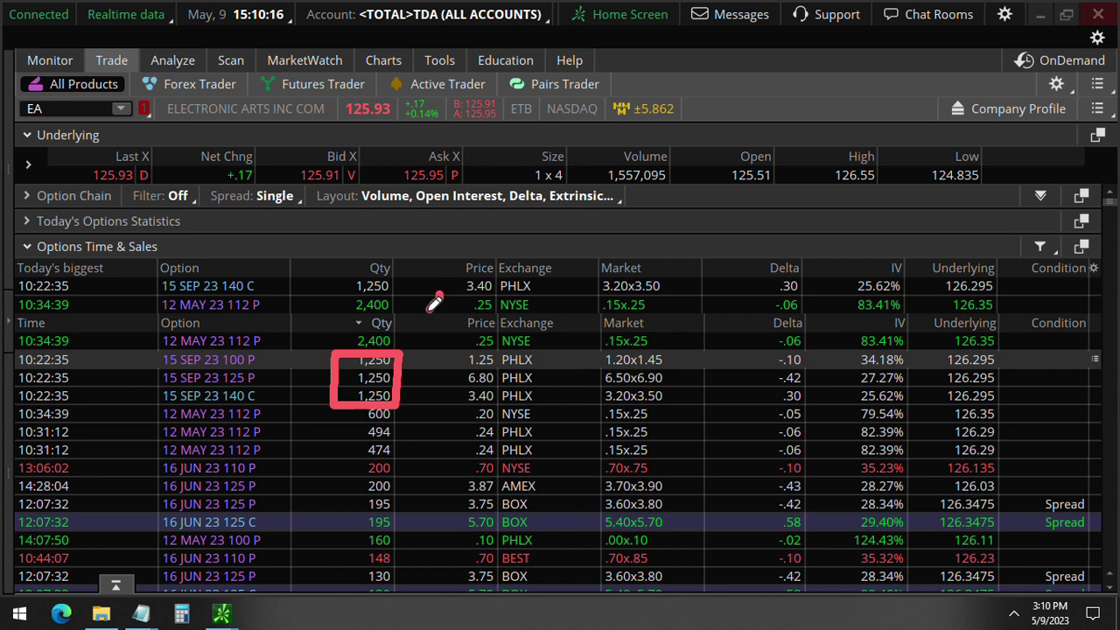
Mark the large trade quantities and 12 MAY 23 112 P trade, then underline the date and EA symbol.
mouse_move(442, 295)
mouse_down()
mouse_move(399, 329)
mouse_move(423, 334)
mouse_up()
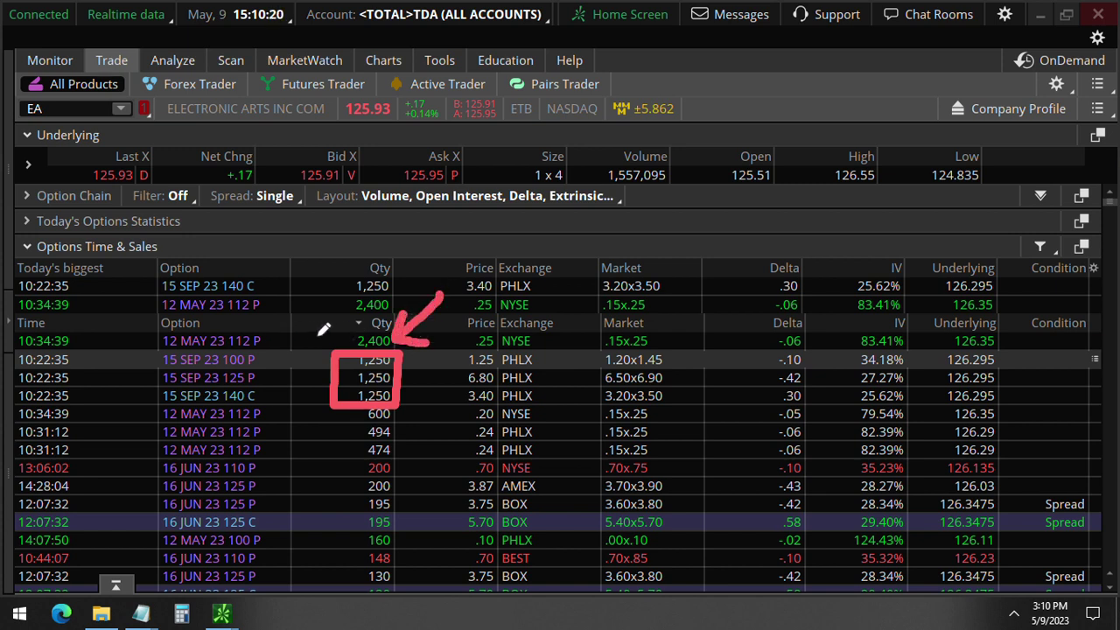
drag(319, 335, 280, 336)
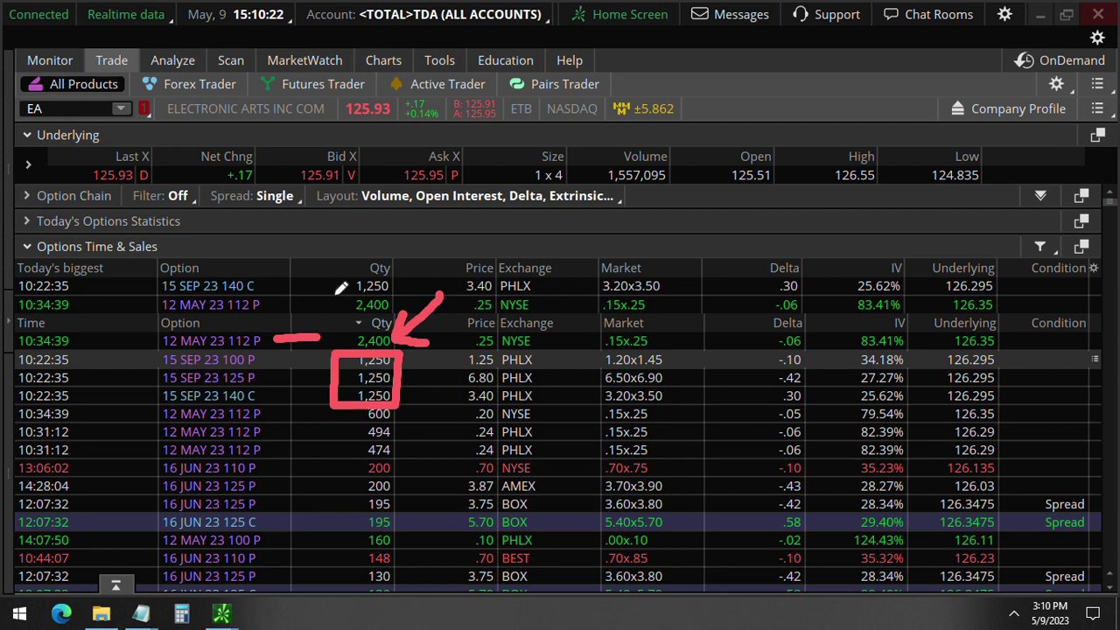
key(Escape)
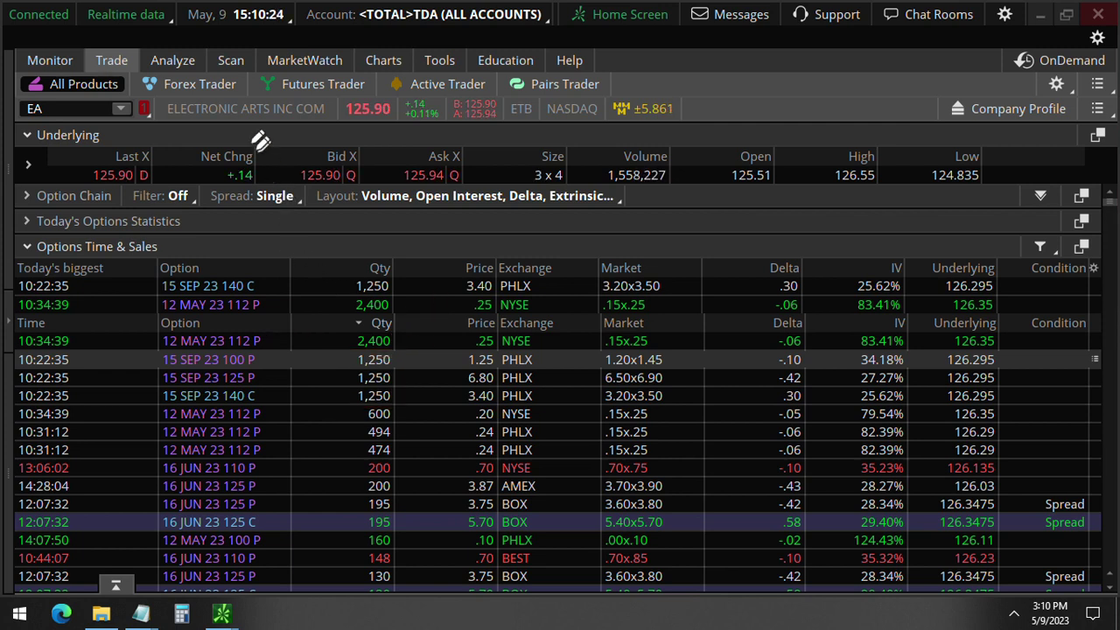
drag(161, 36, 294, 38)
drag(23, 129, 346, 128)
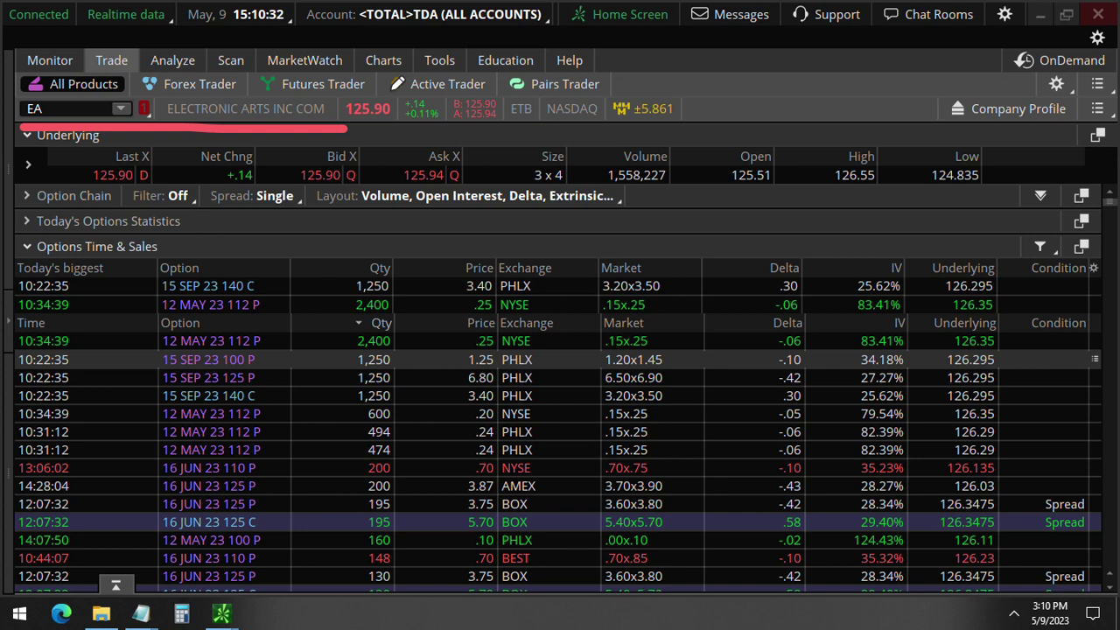
On the EA daily price chart, circle the earnings marker near 5/8 and draw red marks.
click(383, 59)
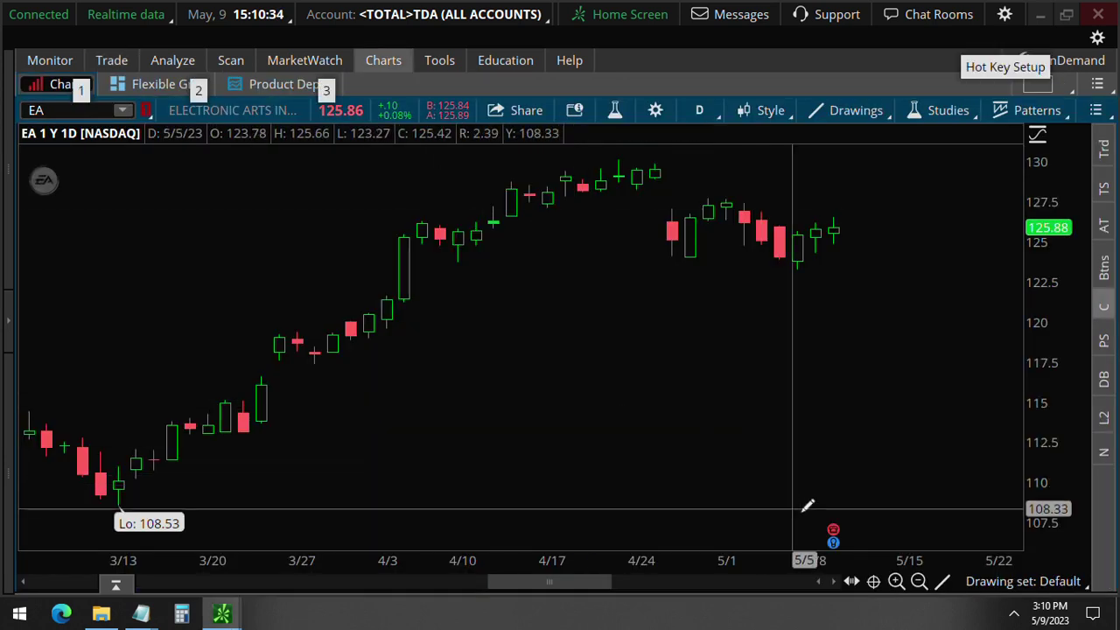
mouse_move(819, 509)
mouse_down()
mouse_move(860, 506)
mouse_move(853, 553)
mouse_move(822, 511)
mouse_up()
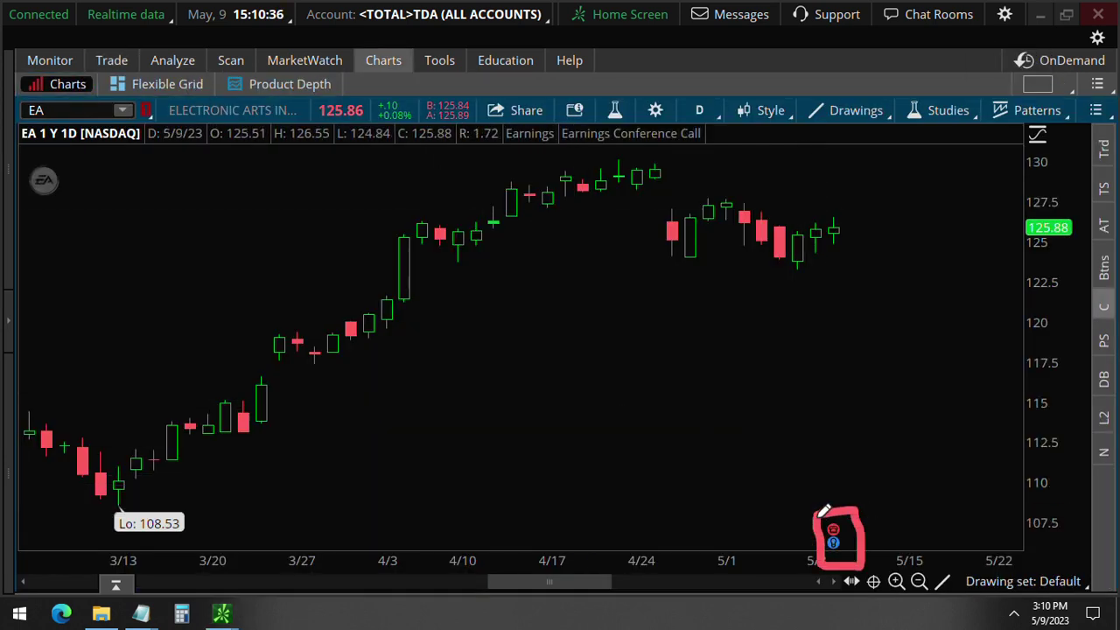
mouse_move(834, 529)
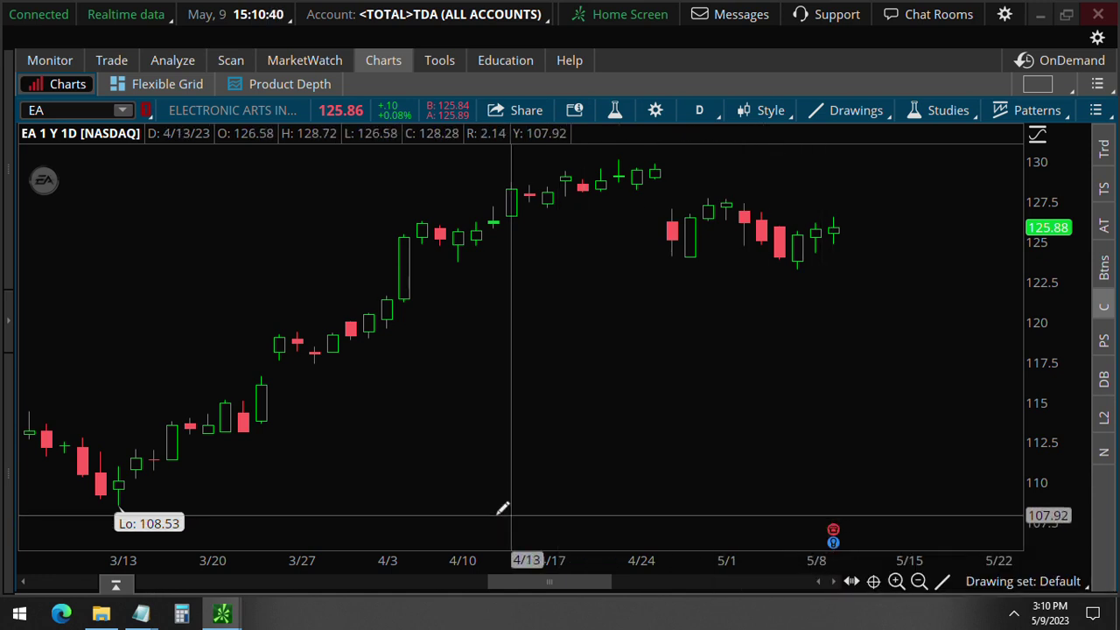
mouse_move(95, 491)
mouse_down()
mouse_move(179, 491)
mouse_move(88, 491)
mouse_up()
mouse_move(194, 495)
mouse_down()
mouse_move(210, 487)
mouse_move(203, 531)
mouse_up()
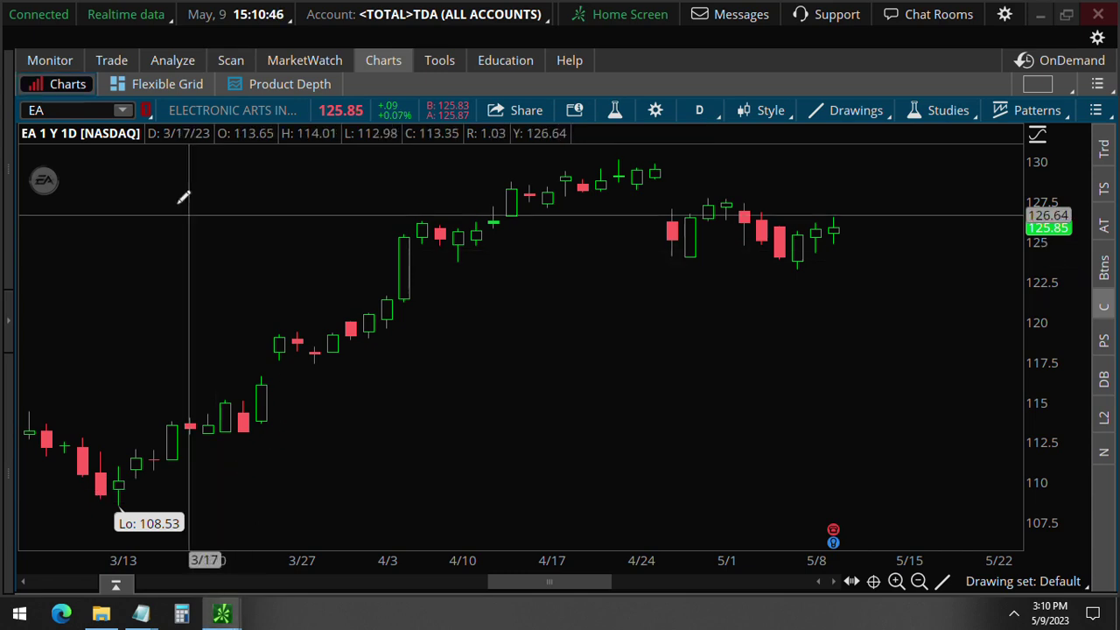
Back in options time and sales, box the three 1,250-quantity trades, then clear the marks.
click(111, 59)
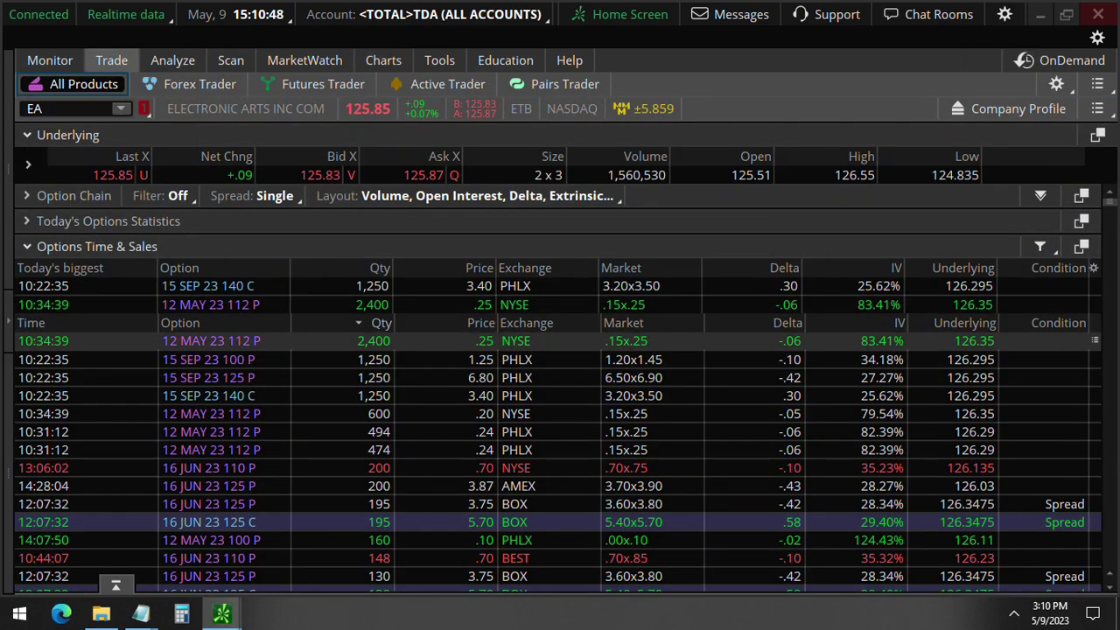
drag(274, 341, 314, 317)
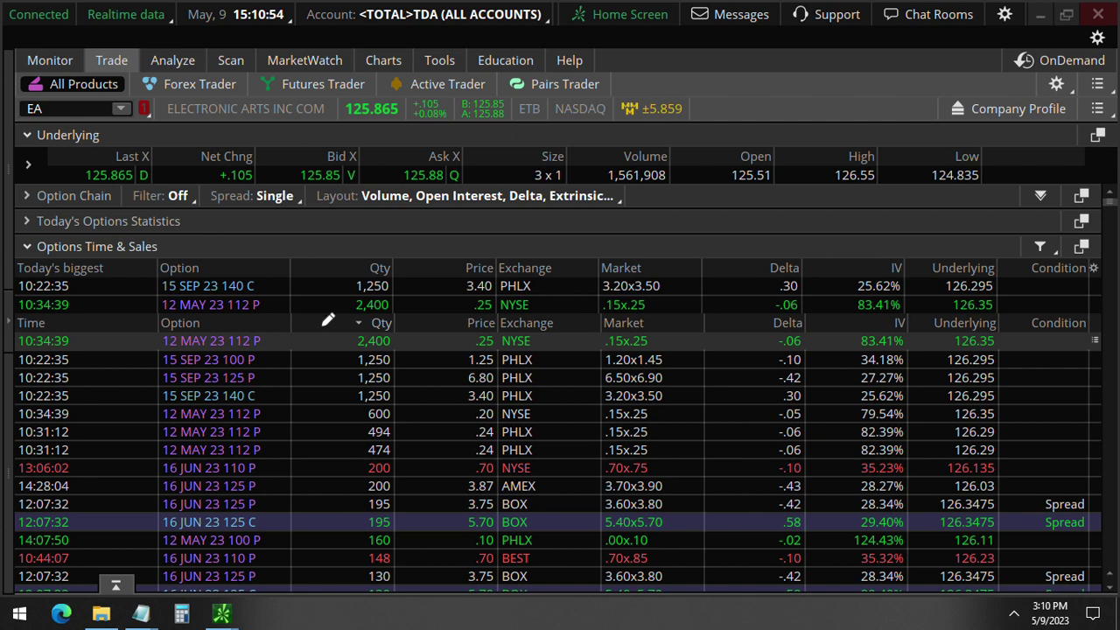
mouse_move(404, 352)
mouse_down()
mouse_move(404, 385)
mouse_move(385, 411)
mouse_move(343, 407)
mouse_move(350, 346)
mouse_move(410, 339)
mouse_up()
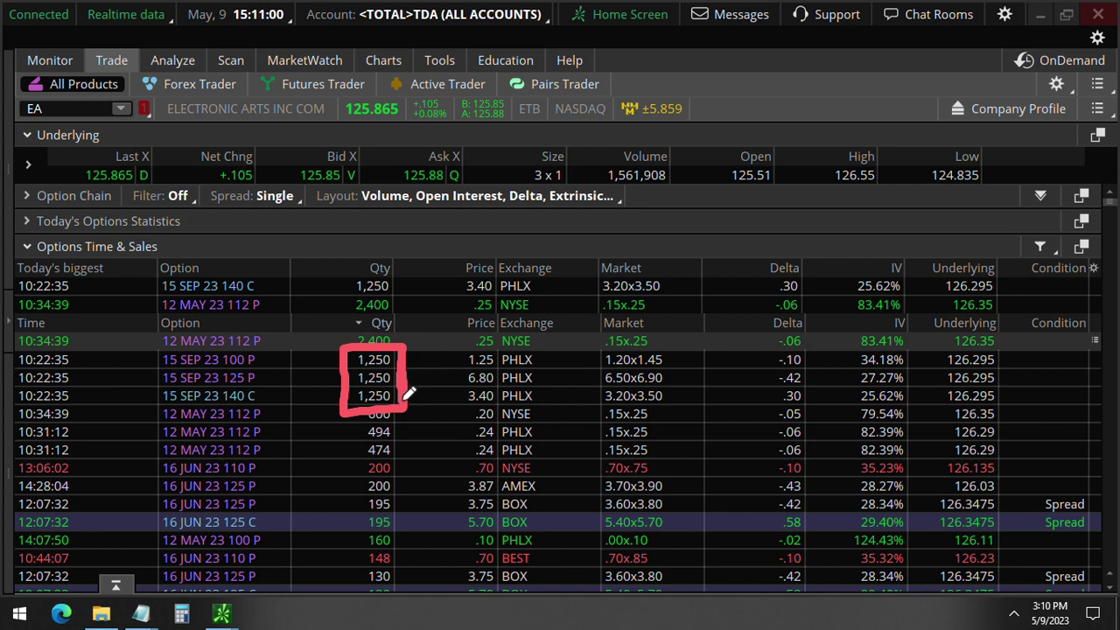
key(Escape)
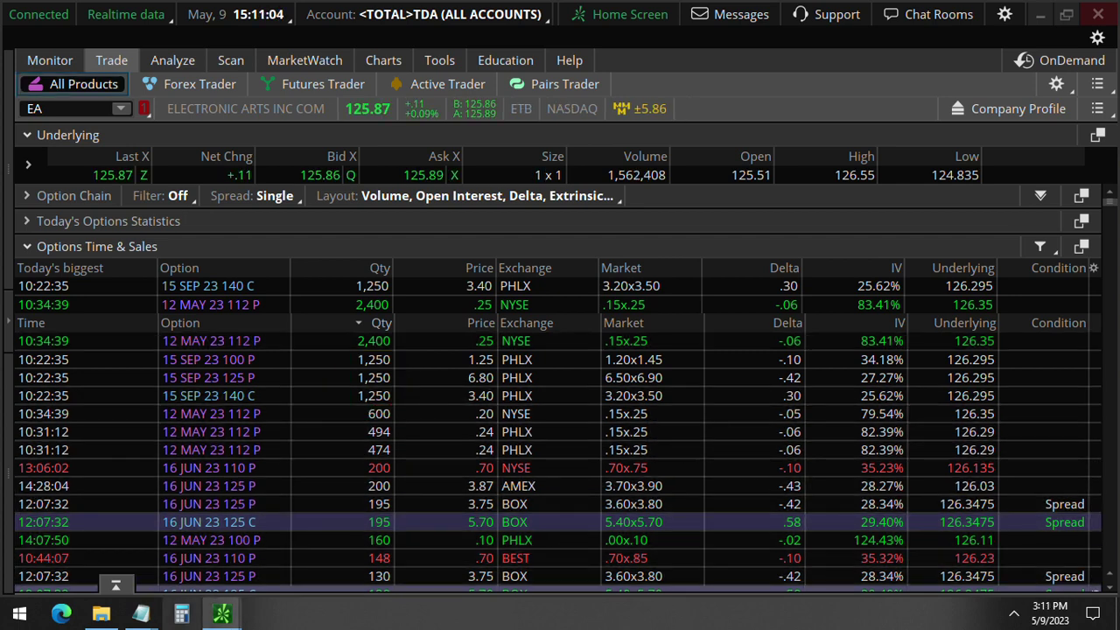
Compute 2400 × 25 = 60,000 in Calculator, outline the result, then clear it.
click(181, 615)
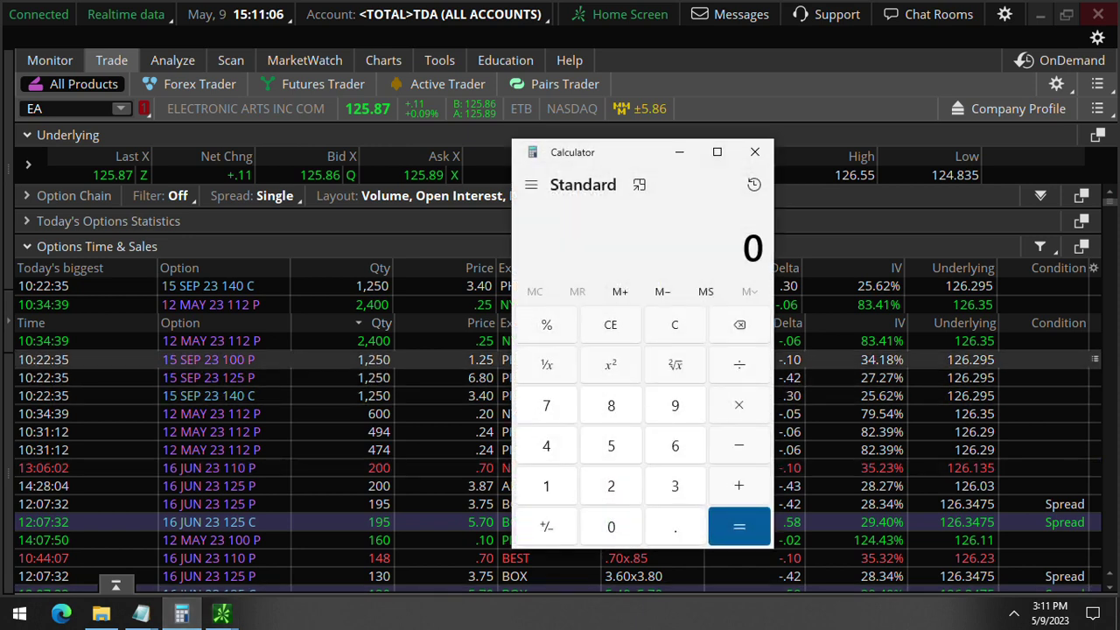
text(2)
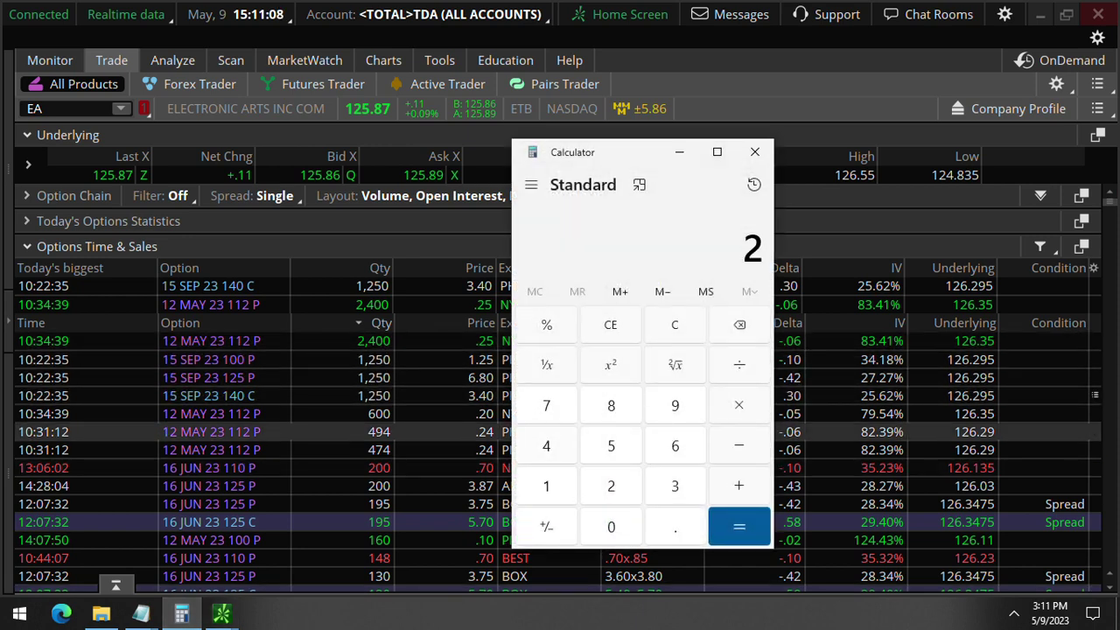
text(400 × )
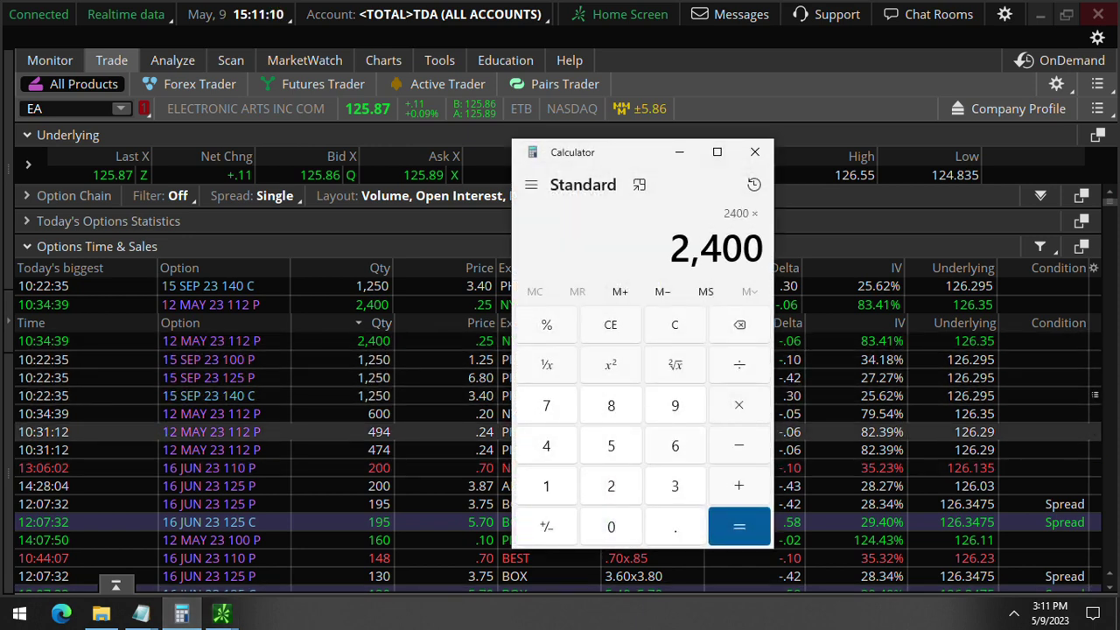
text(25)
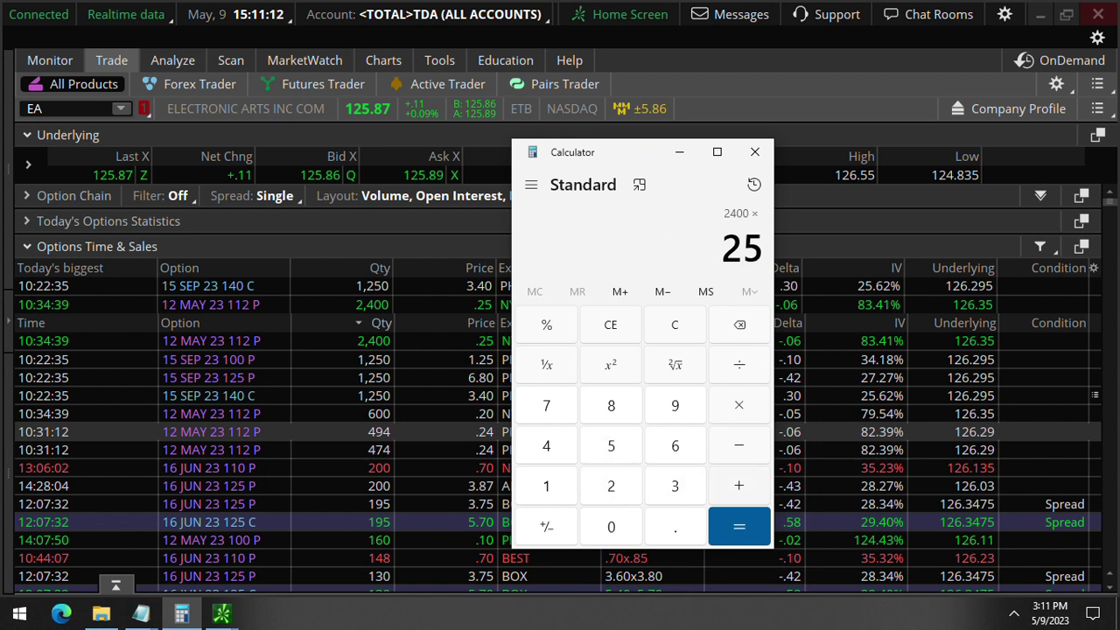
key(Return)
mouse_move(621, 278)
mouse_down()
mouse_move(736, 275)
mouse_move(803, 200)
mouse_move(626, 208)
mouse_move(623, 278)
mouse_up()
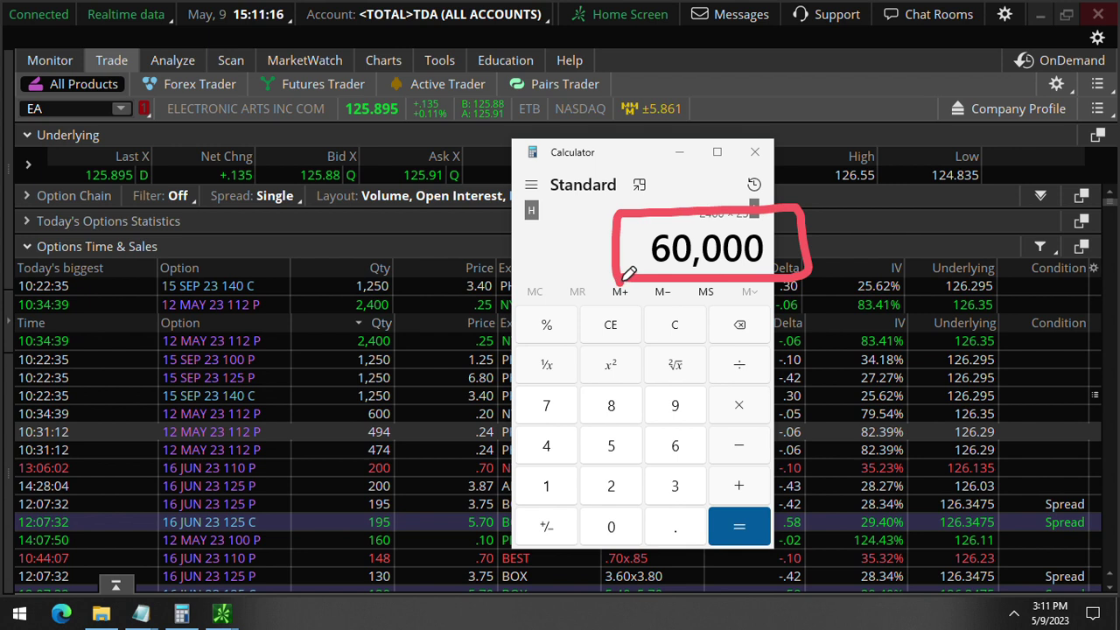
key(Escape)
key(Escape)
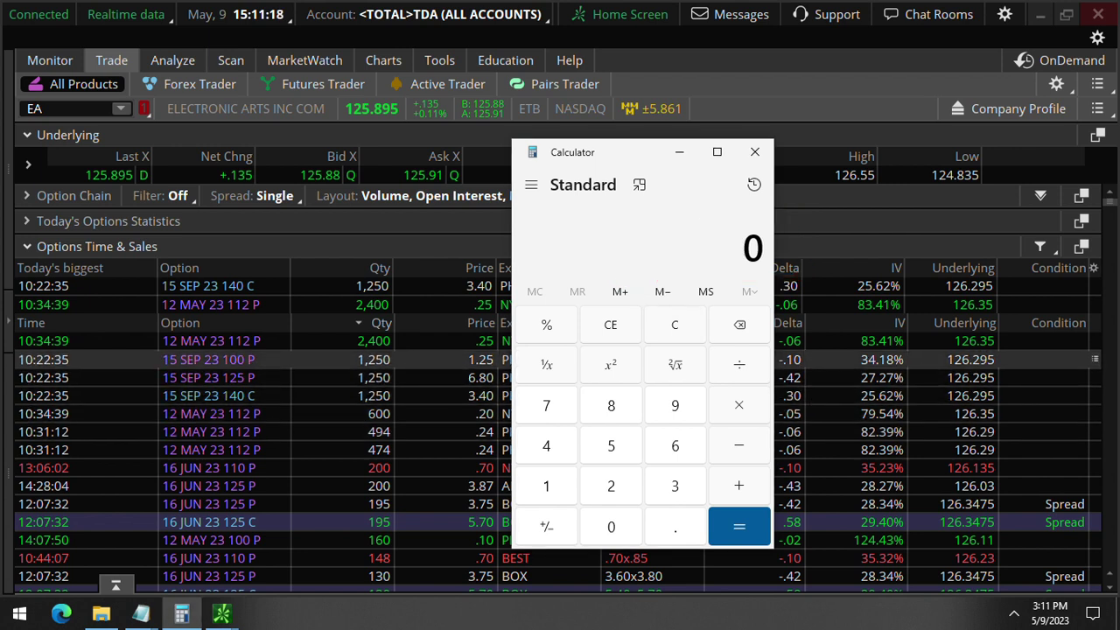
Draw strokes linking the 12 MAY 23 112 P row to the 140 C row.
mouse_move(155, 345)
mouse_down()
mouse_move(267, 346)
mouse_move(272, 398)
mouse_move(40, 413)
mouse_move(7, 378)
mouse_move(11, 348)
mouse_move(93, 343)
mouse_move(418, 353)
mouse_move(412, 402)
mouse_move(370, 413)
mouse_move(273, 405)
mouse_up()
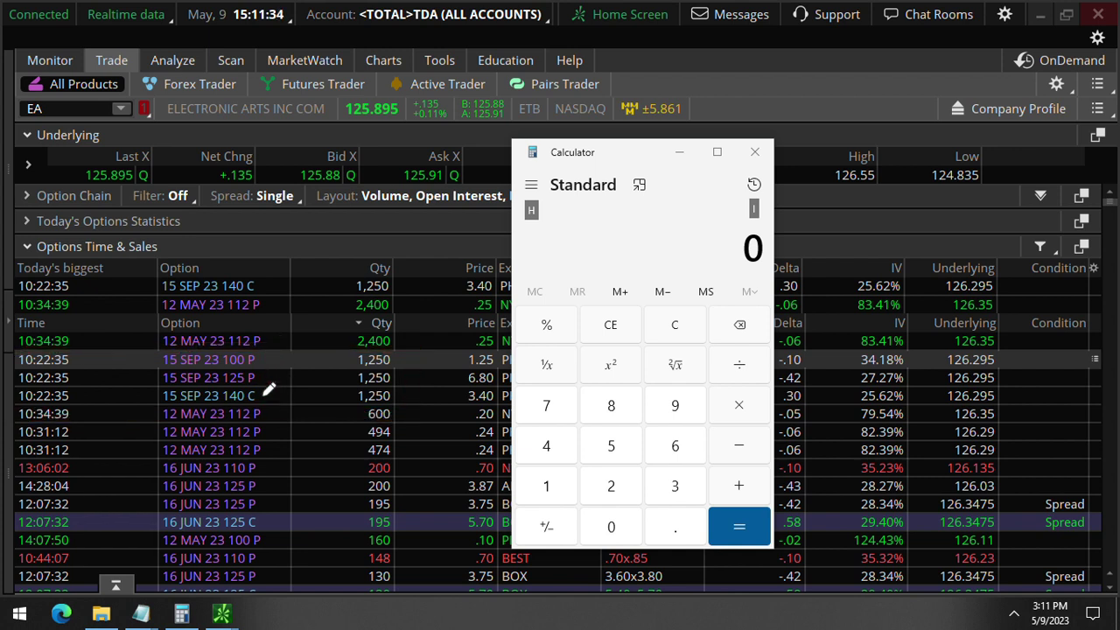
drag(259, 395, 346, 456)
drag(266, 398, 378, 432)
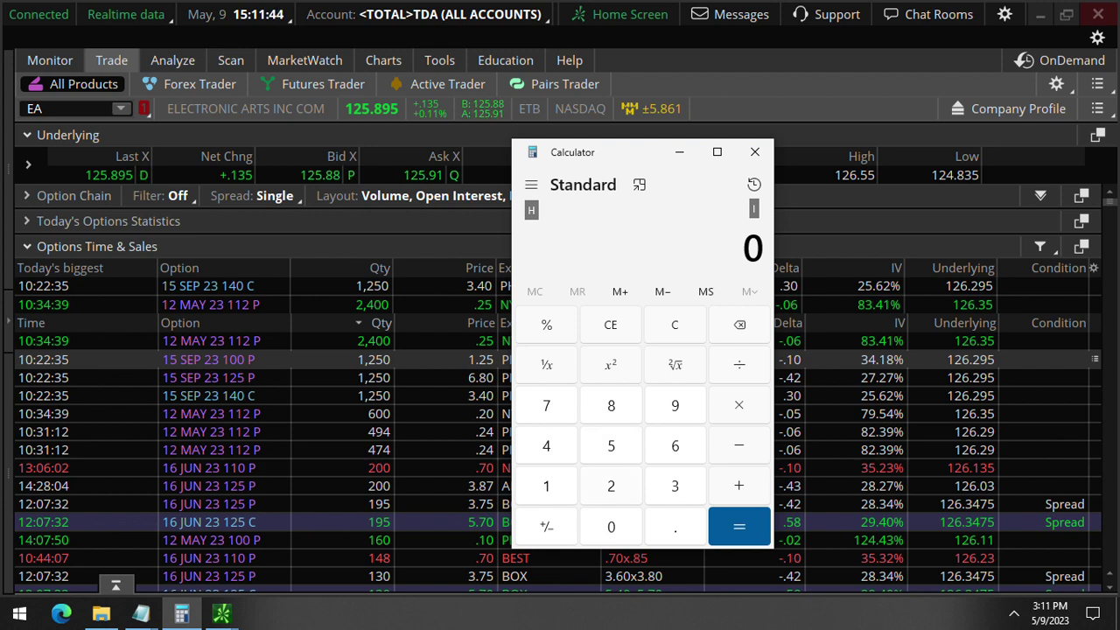
Enter 1,500 in Calculator and annotate the 15 SEP 23 140 C trade with an arrow and underline.
text(1,500)
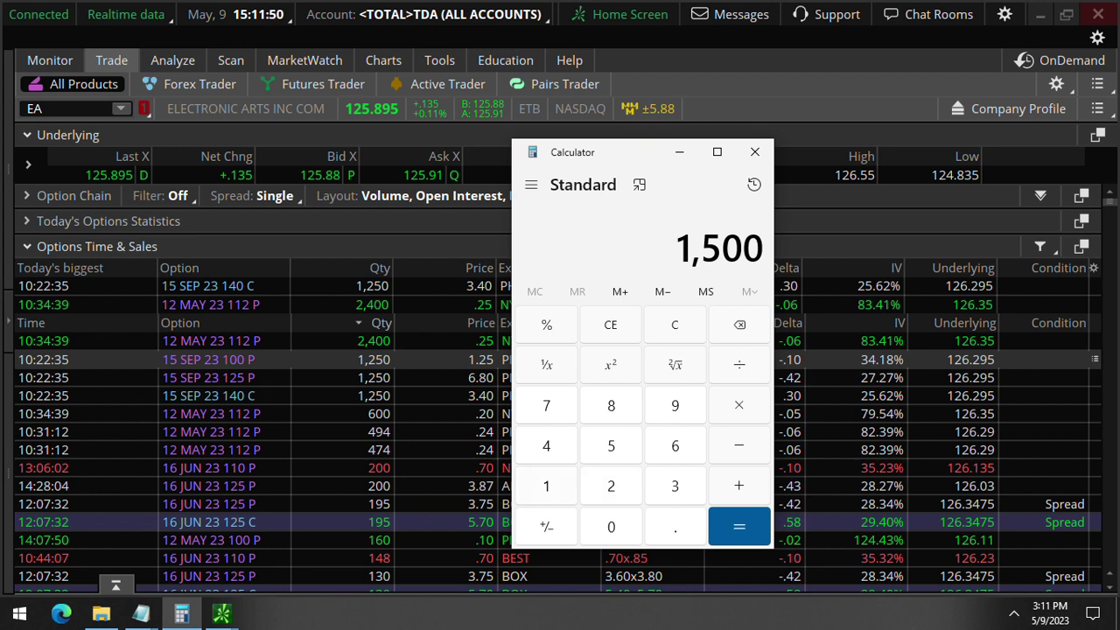
mouse_move(442, 506)
mouse_down()
mouse_move(759, 222)
mouse_move(978, 54)
mouse_up()
mouse_move(840, 85)
mouse_down()
mouse_move(979, 54)
mouse_move(1000, 126)
mouse_up()
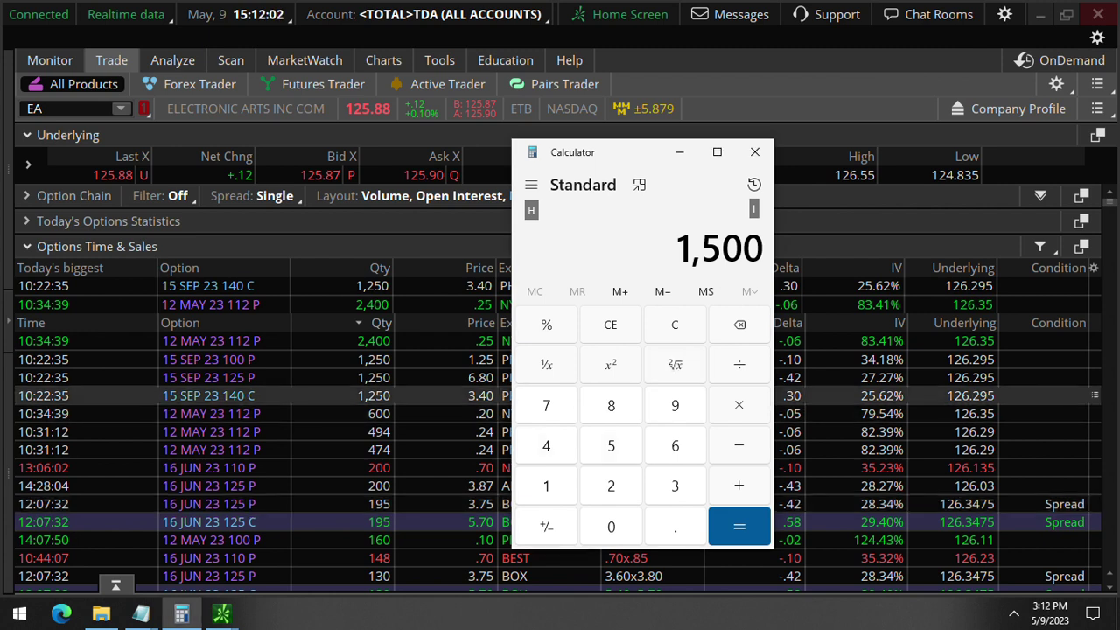
mouse_move(341, 401)
mouse_down()
mouse_move(328, 406)
mouse_move(438, 401)
mouse_up()
drag(328, 403, 447, 401)
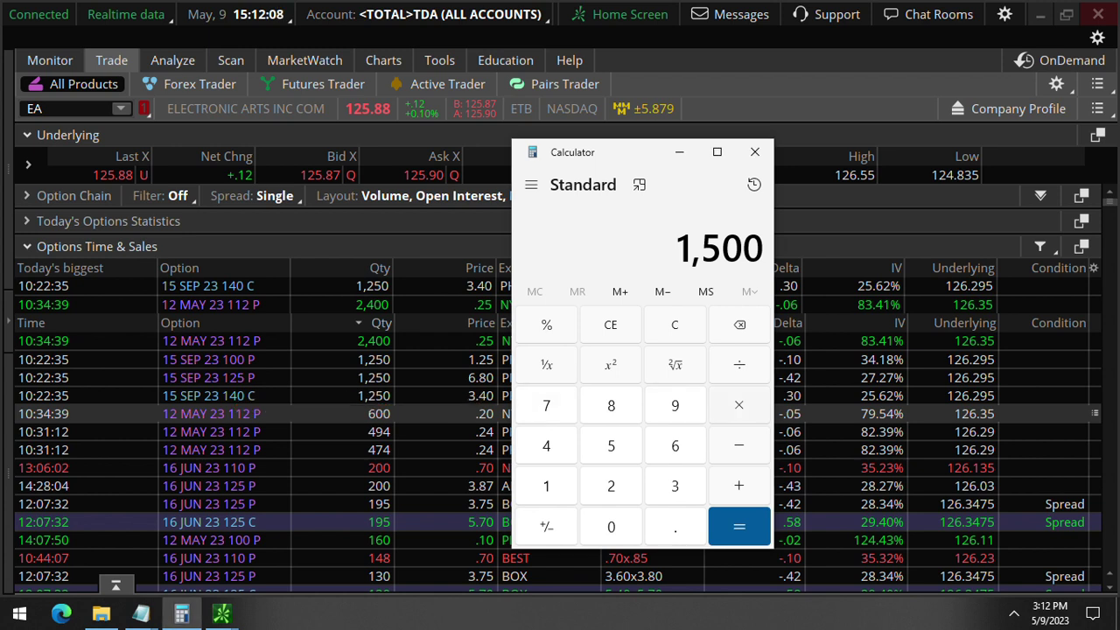
Multiply by 1250 to get 1,875,000, mark the 1,250-contract trades, then clear the calculator.
text(1250)
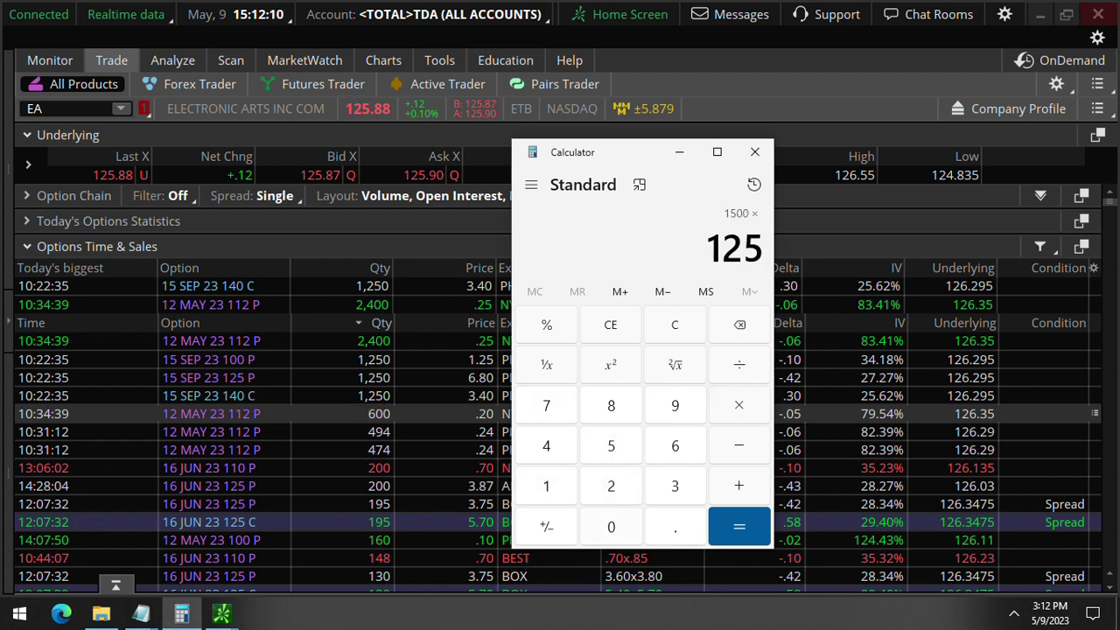
key(Return)
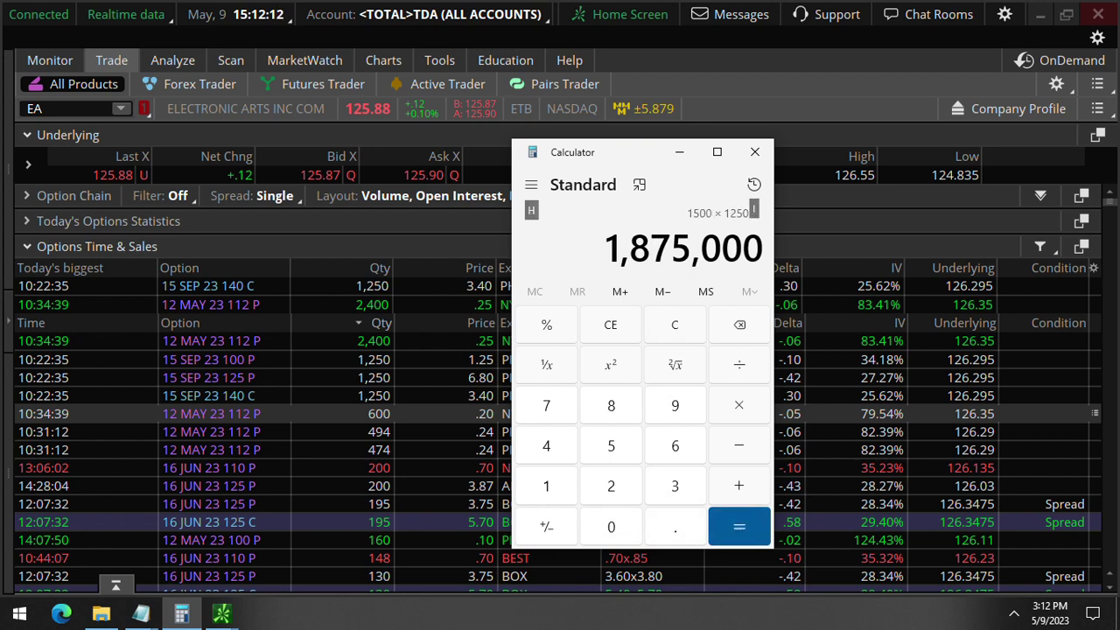
mouse_move(578, 218)
mouse_down()
mouse_move(794, 214)
mouse_move(792, 292)
mouse_move(570, 282)
mouse_move(569, 208)
mouse_up()
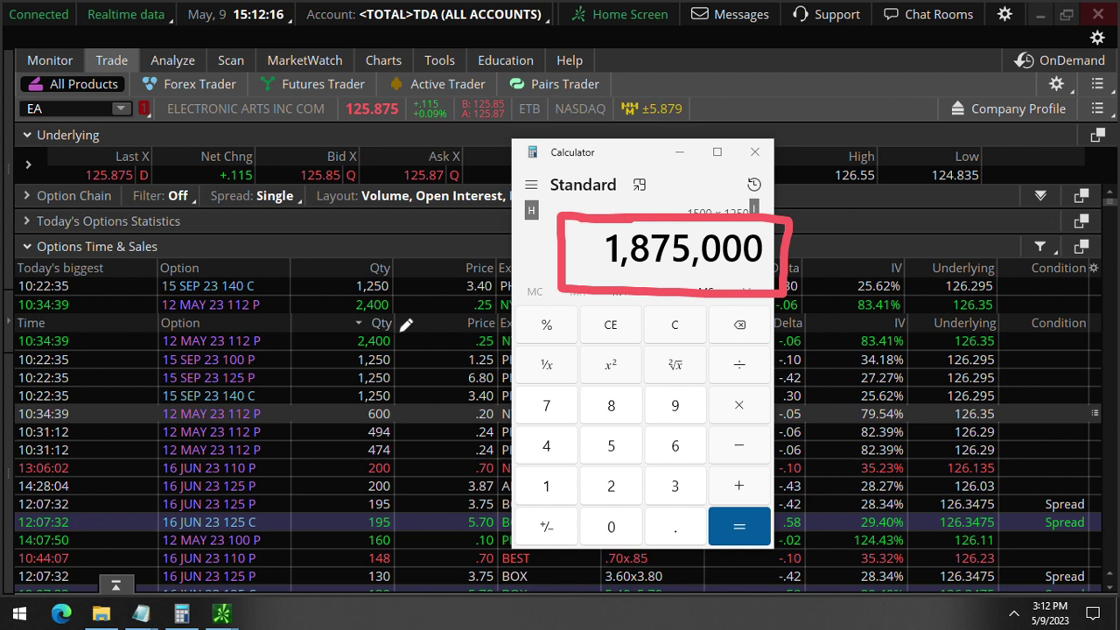
mouse_move(347, 355)
mouse_down()
mouse_move(398, 350)
mouse_move(405, 385)
mouse_move(368, 415)
mouse_move(334, 413)
mouse_move(332, 354)
mouse_move(354, 346)
mouse_up()
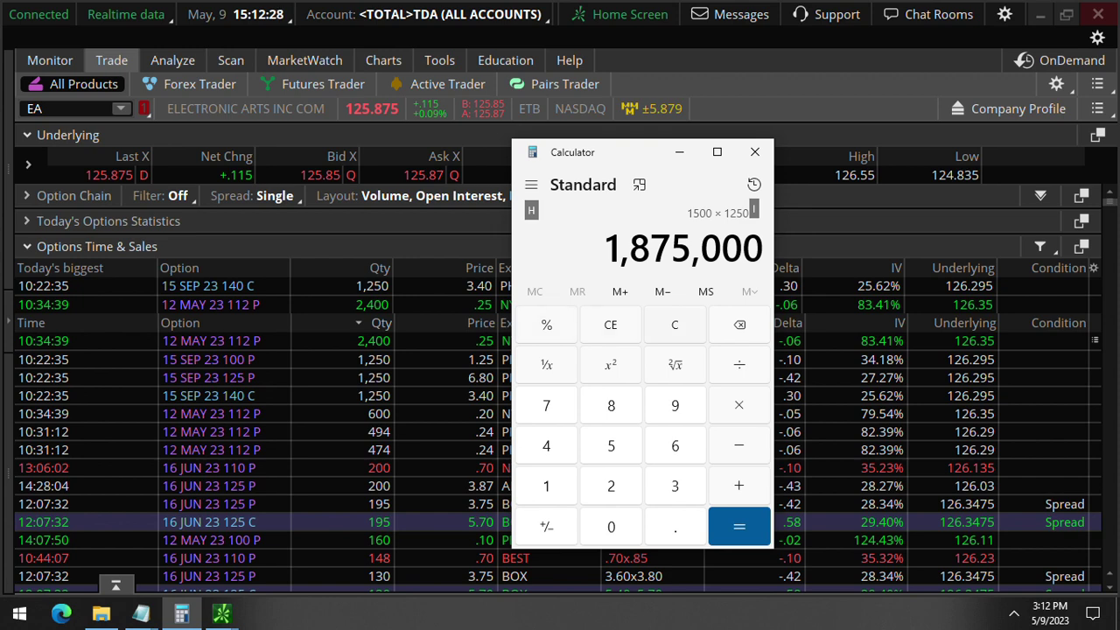
key(Escape)
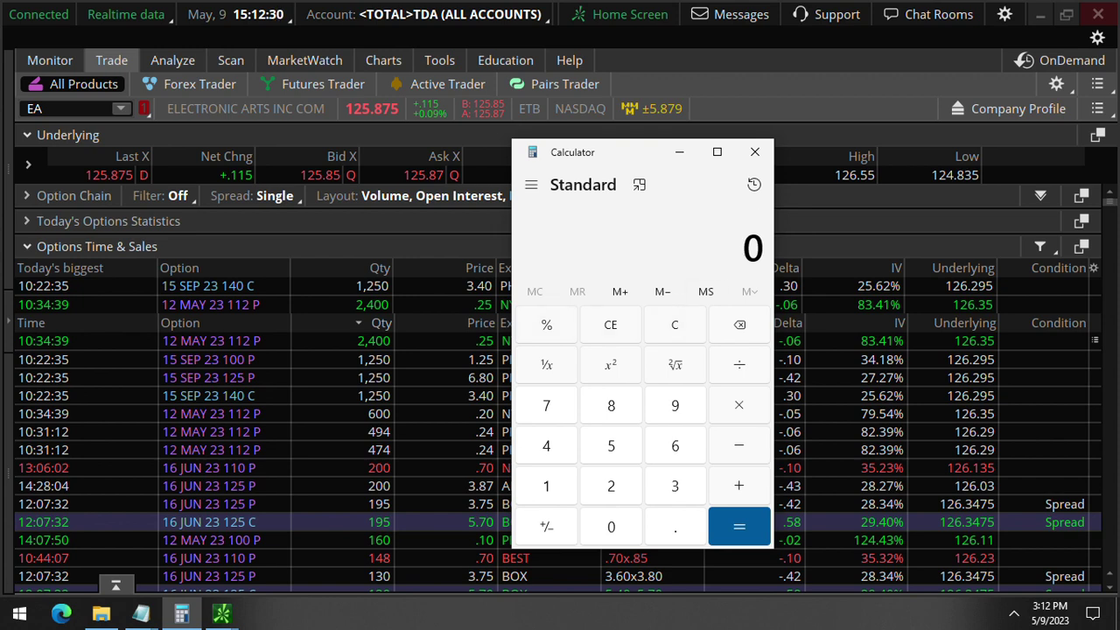
Close Calculator and expand the EA option chain to the 15 SEP 23 strikes.
click(755, 152)
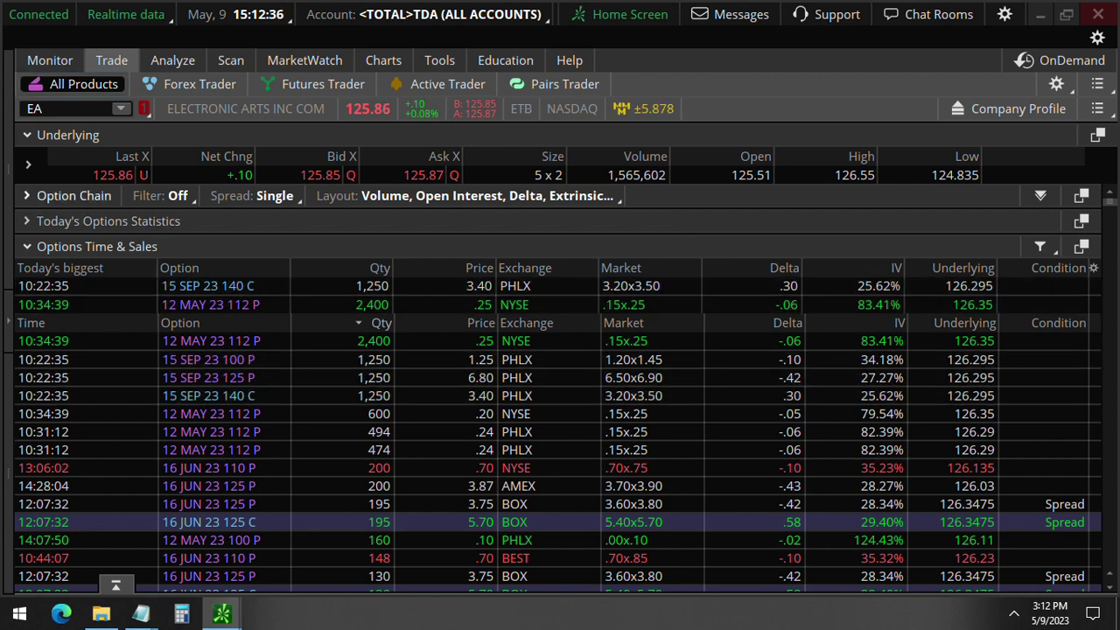
click(58, 196)
scroll(77, 420, down, 1)
click(77, 415)
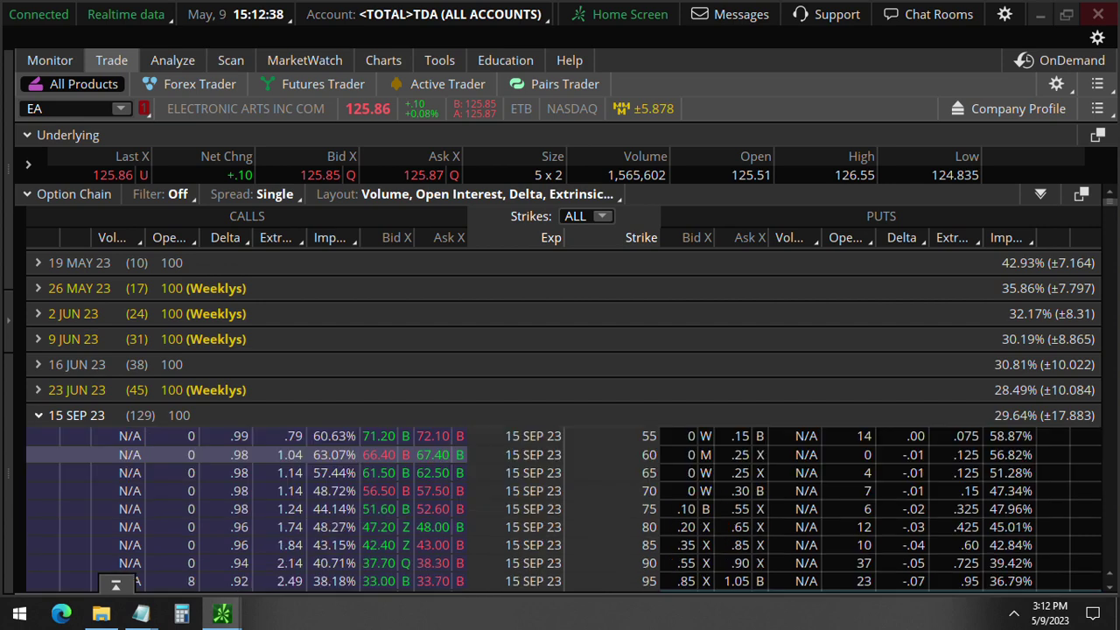
scroll(369, 472, down, 3)
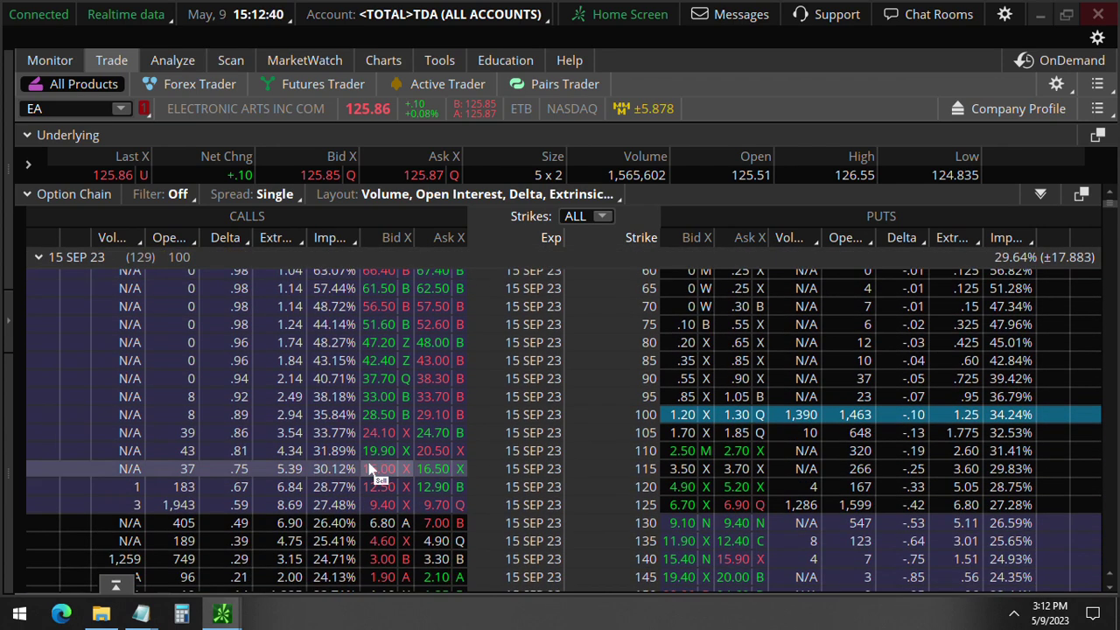
scroll(372, 473, down, 1)
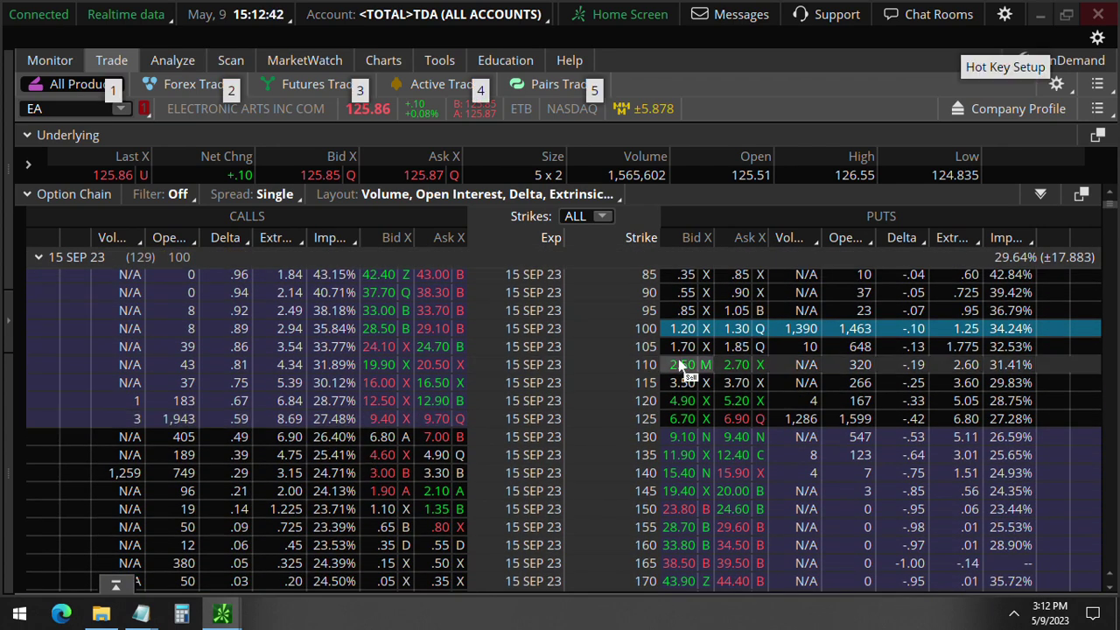
Mark the 100 and 125 put rows and 1,259 call volume at 140, then stage selling the 140 call.
drag(618, 343, 853, 335)
drag(611, 432, 910, 428)
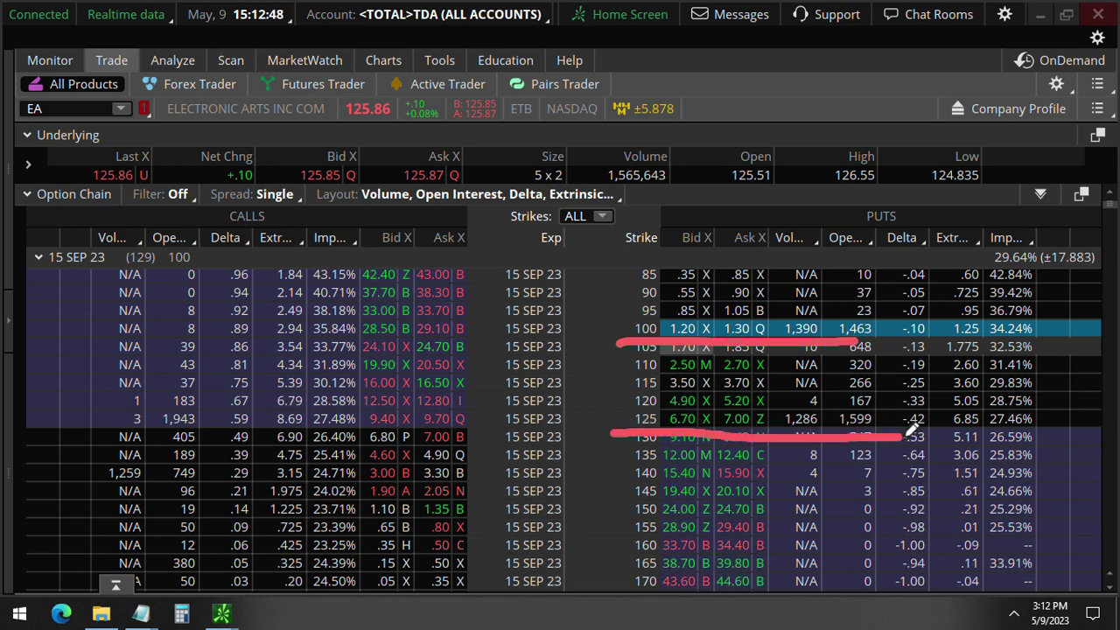
drag(831, 344, 904, 333)
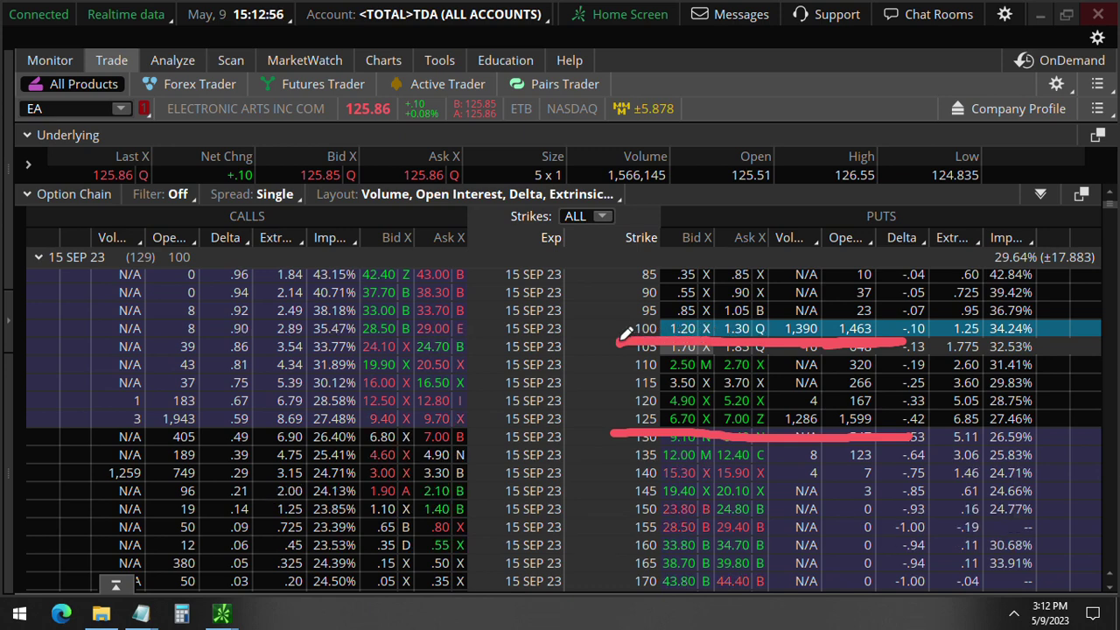
mouse_move(678, 479)
mouse_down()
mouse_move(131, 484)
mouse_move(91, 483)
mouse_move(92, 471)
mouse_move(96, 459)
mouse_move(147, 458)
mouse_move(149, 480)
mouse_up()
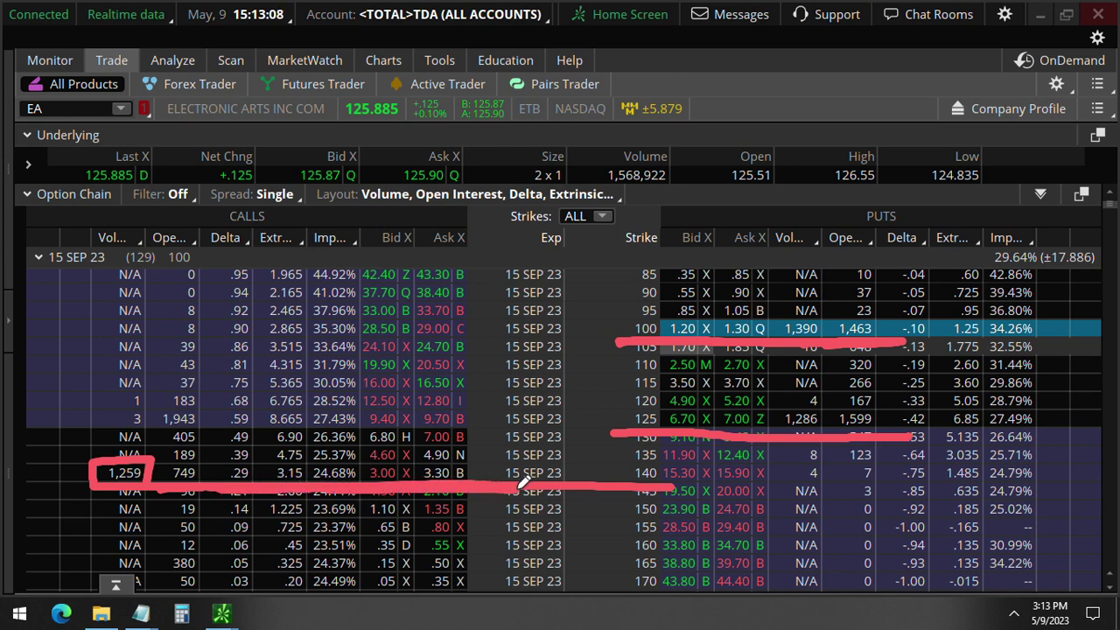
key(Escape)
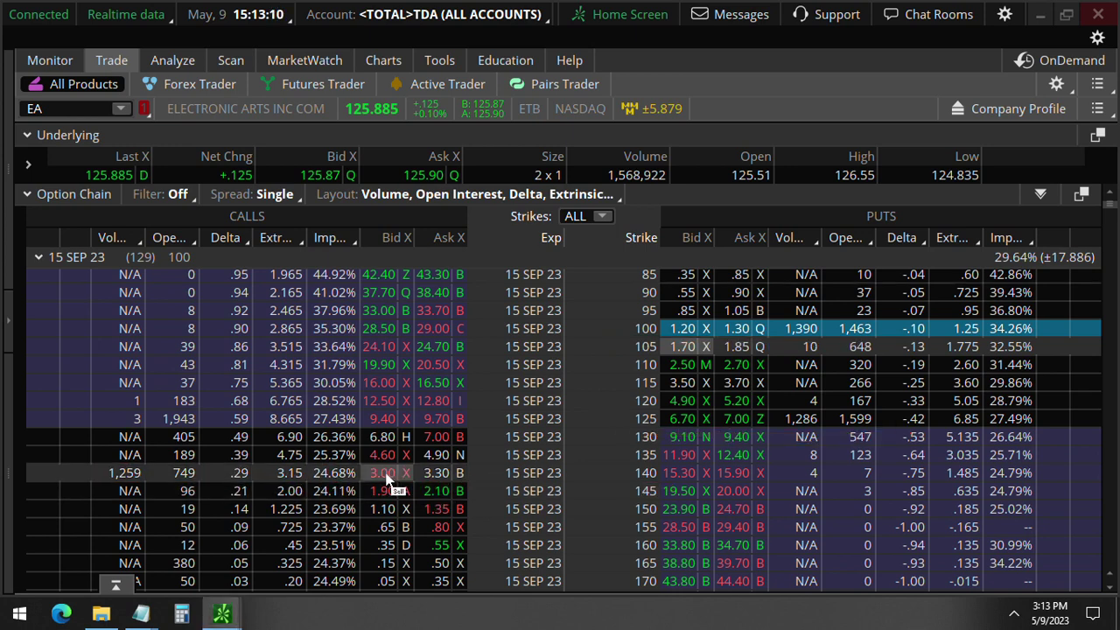
click(388, 479)
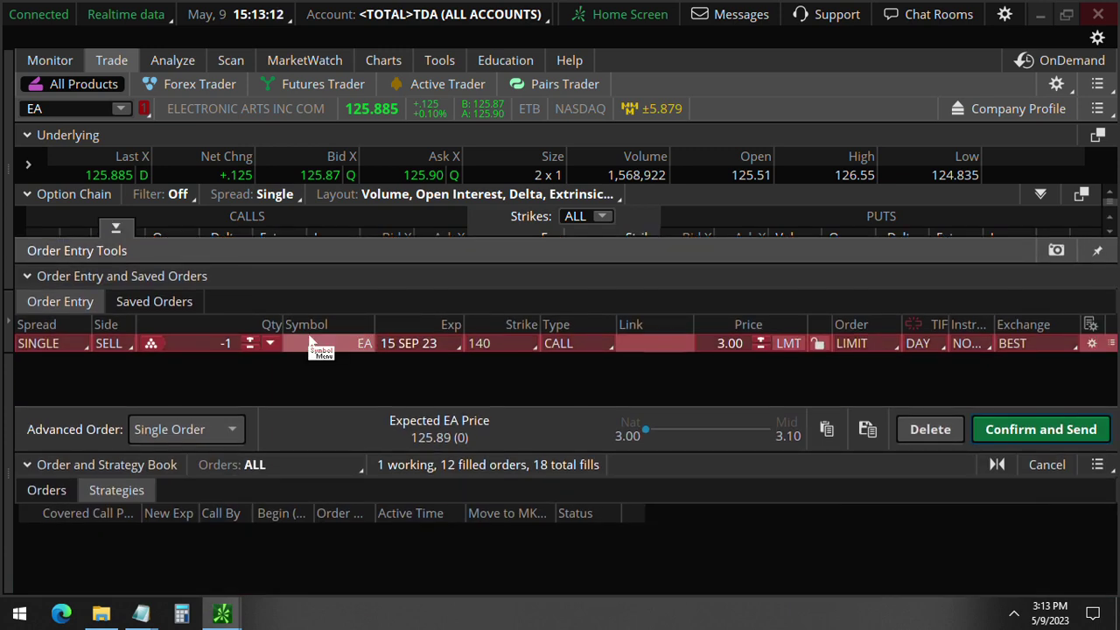
Add buying the 125 put and selling the 100 put to the 140 call order, then analyze its risk profile.
drag(115, 230, 115, 581)
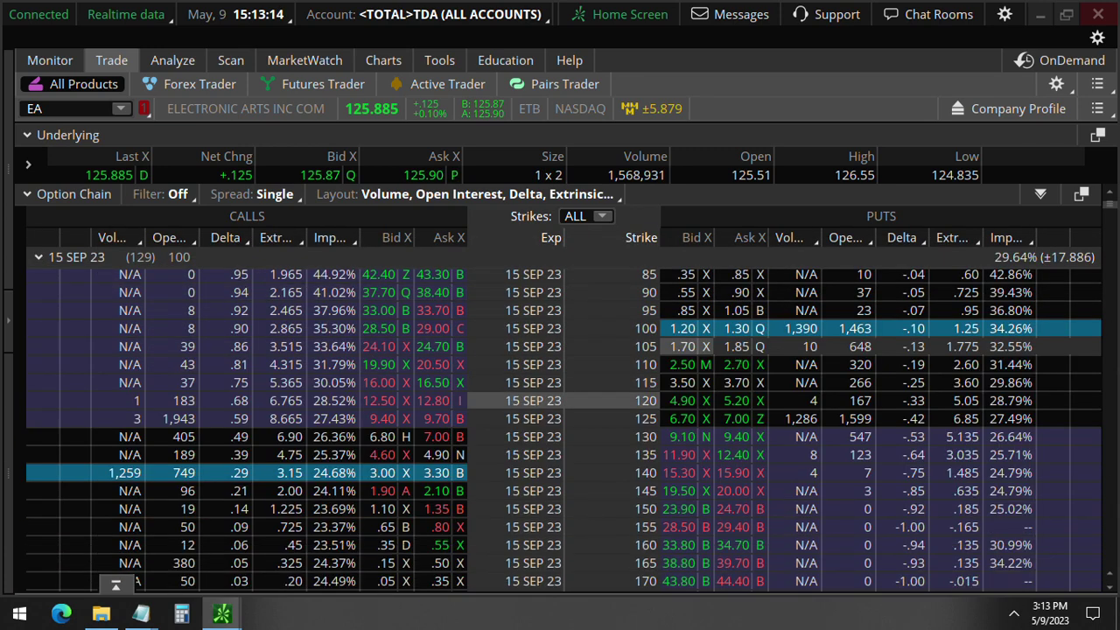
key(ctrl)
ctrl+click(740, 423)
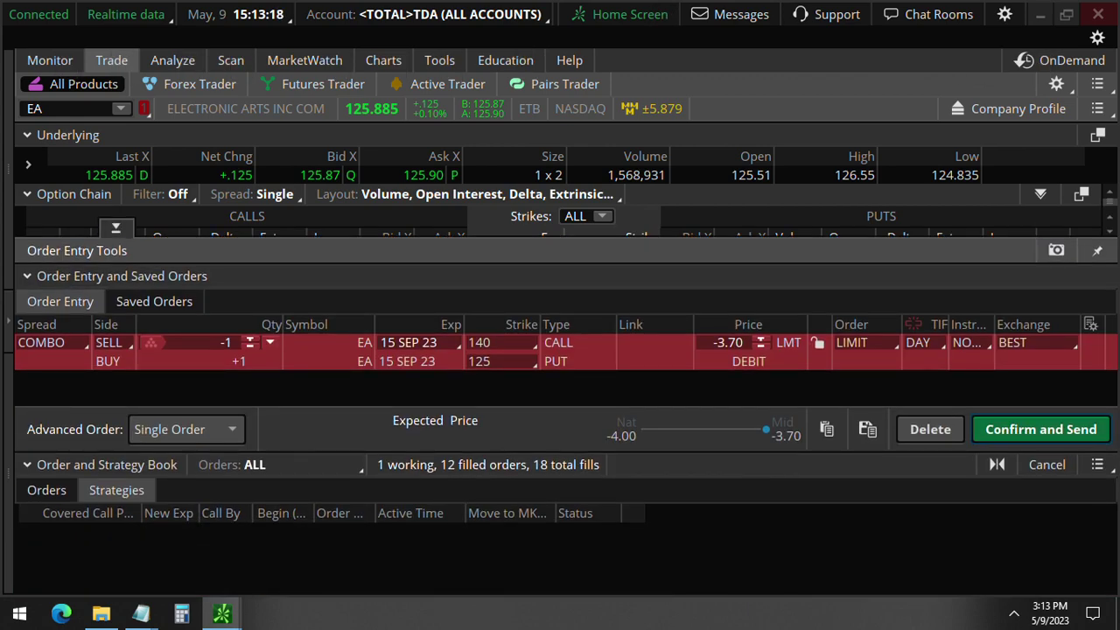
drag(115, 229, 116, 582)
ctrl+click(683, 333)
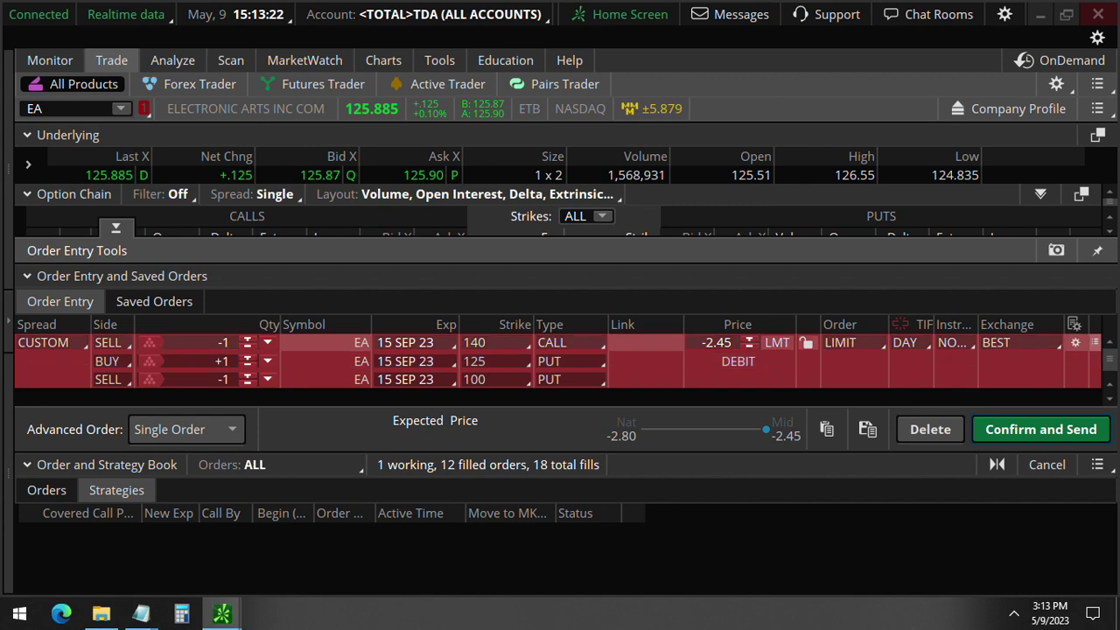
right_click(840, 357)
click(912, 205)
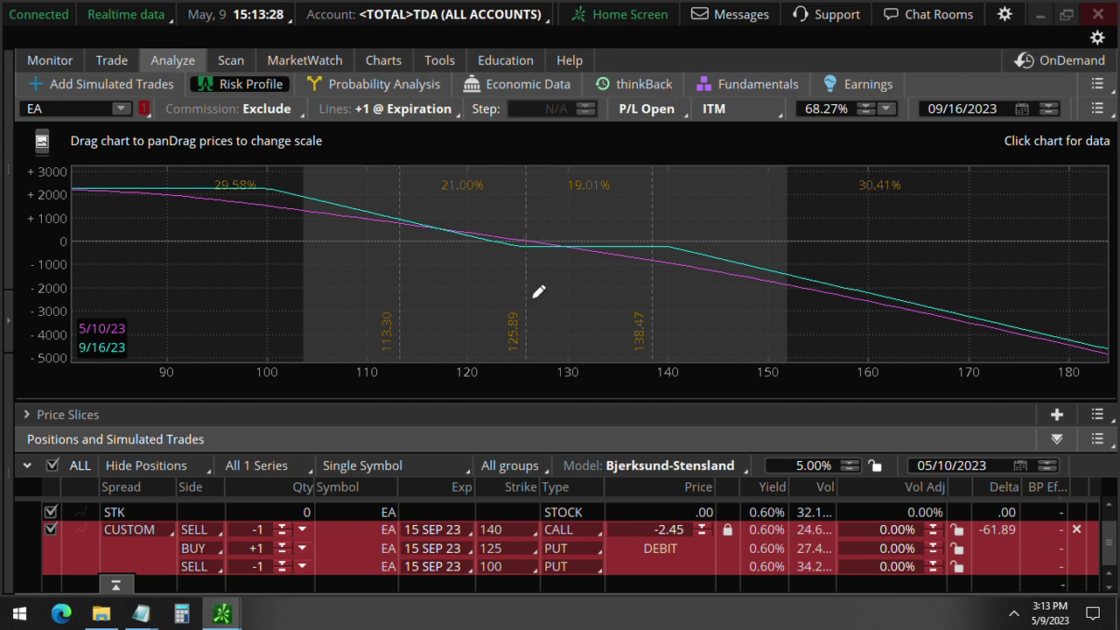
Circle the 125.89 breakeven, trace the profit curve and zero-profit level, then erase the marks.
mouse_move(531, 297)
mouse_down()
mouse_move(504, 302)
mouse_move(493, 346)
mouse_move(527, 363)
mouse_up()
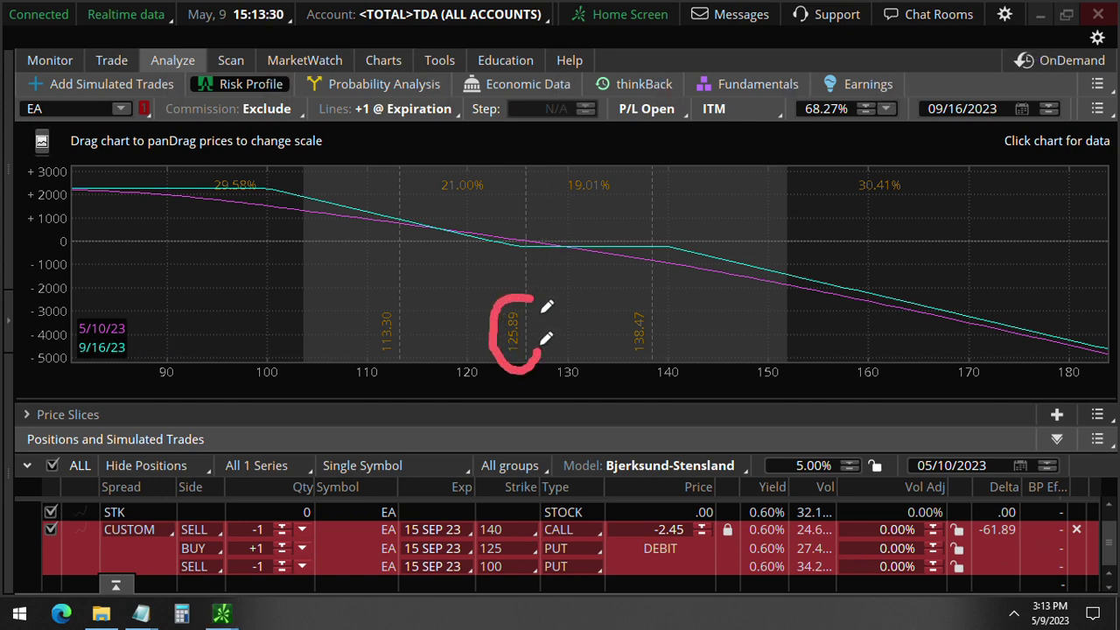
drag(541, 344, 526, 295)
mouse_move(523, 367)
mouse_down()
mouse_move(320, 372)
mouse_move(335, 356)
mouse_move(361, 403)
mouse_up()
mouse_move(527, 241)
mouse_down()
mouse_move(295, 195)
mouse_move(298, 210)
mouse_up()
mouse_move(89, 241)
mouse_down()
mouse_move(73, 242)
mouse_move(623, 235)
mouse_up()
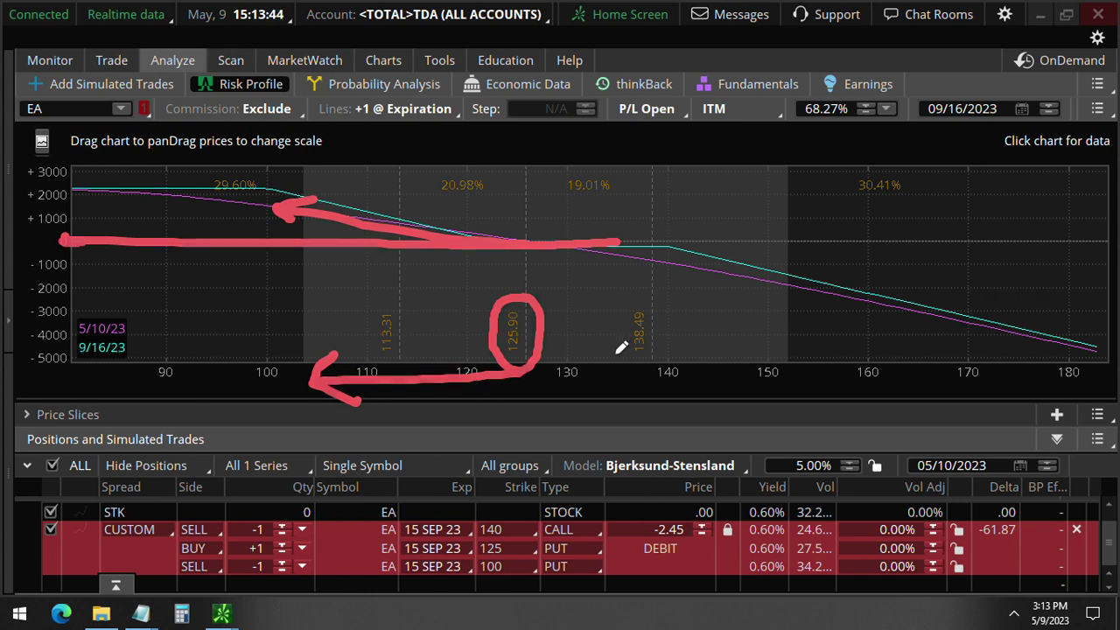
key(e)
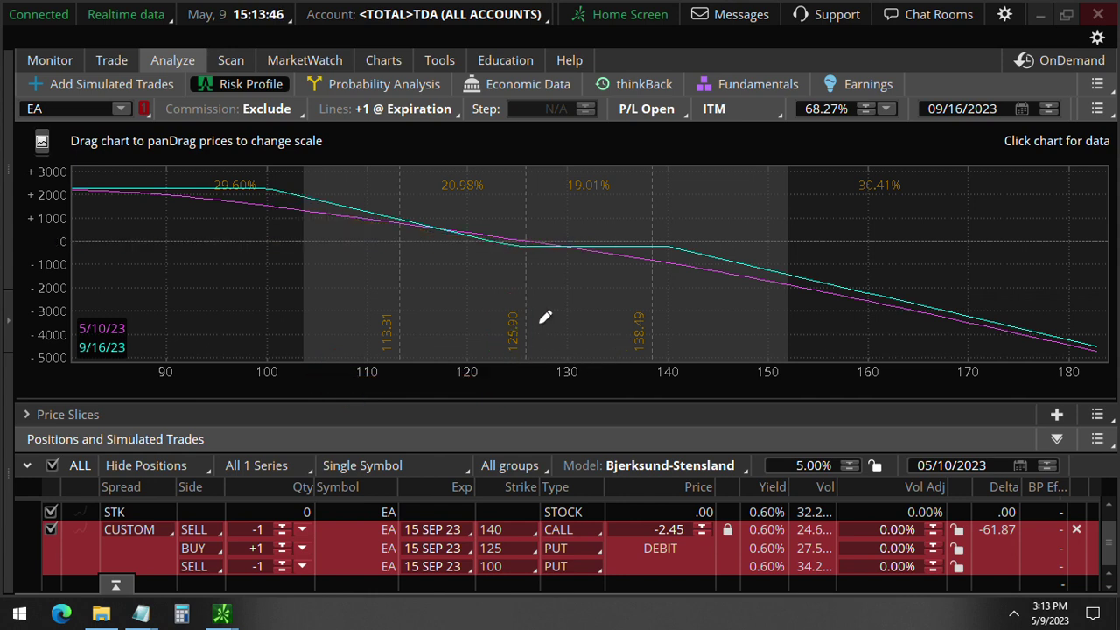
Mark the 125.90 breakeven and the loss curve from 140, erase them, and show the EA price chart.
mouse_move(544, 316)
mouse_down()
mouse_move(495, 302)
mouse_move(523, 365)
mouse_move(542, 325)
mouse_up()
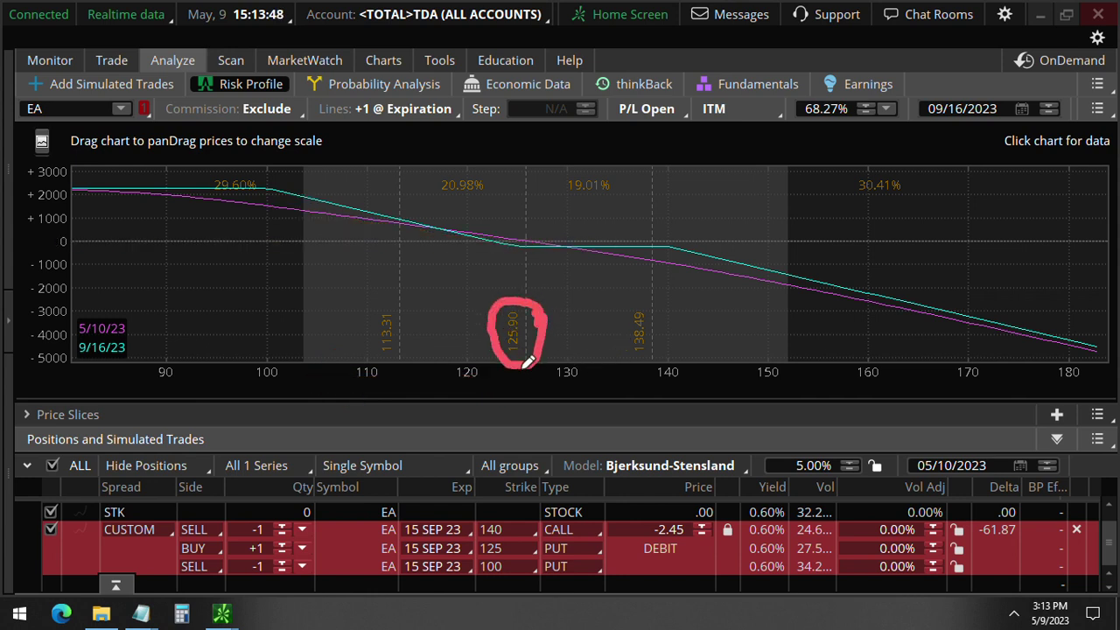
drag(525, 363, 612, 358)
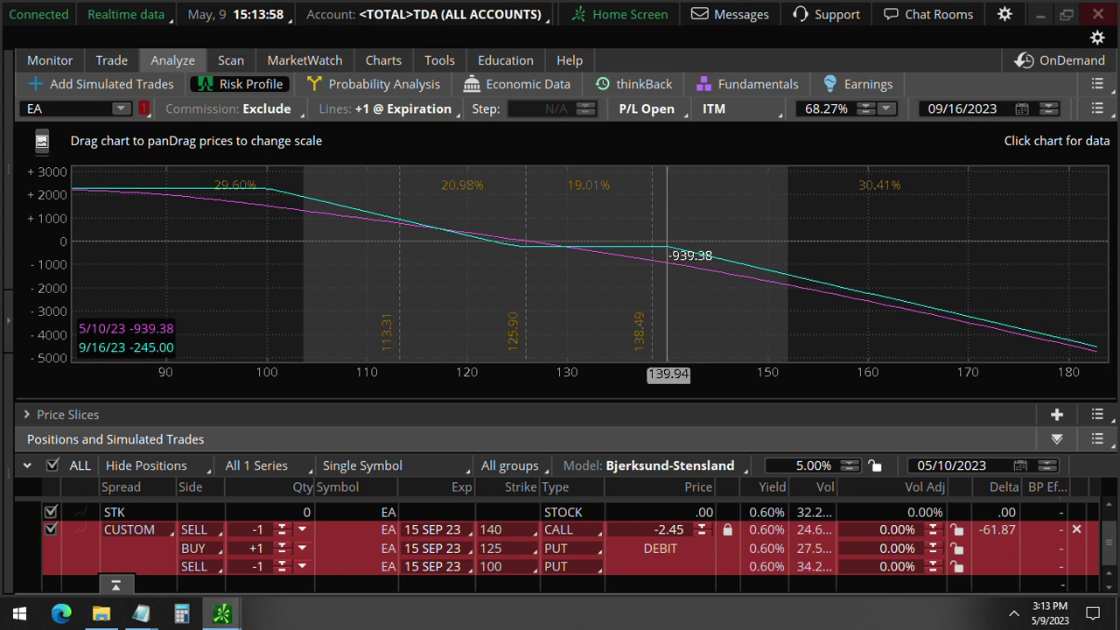
key(ctrl+2)
click(670, 244)
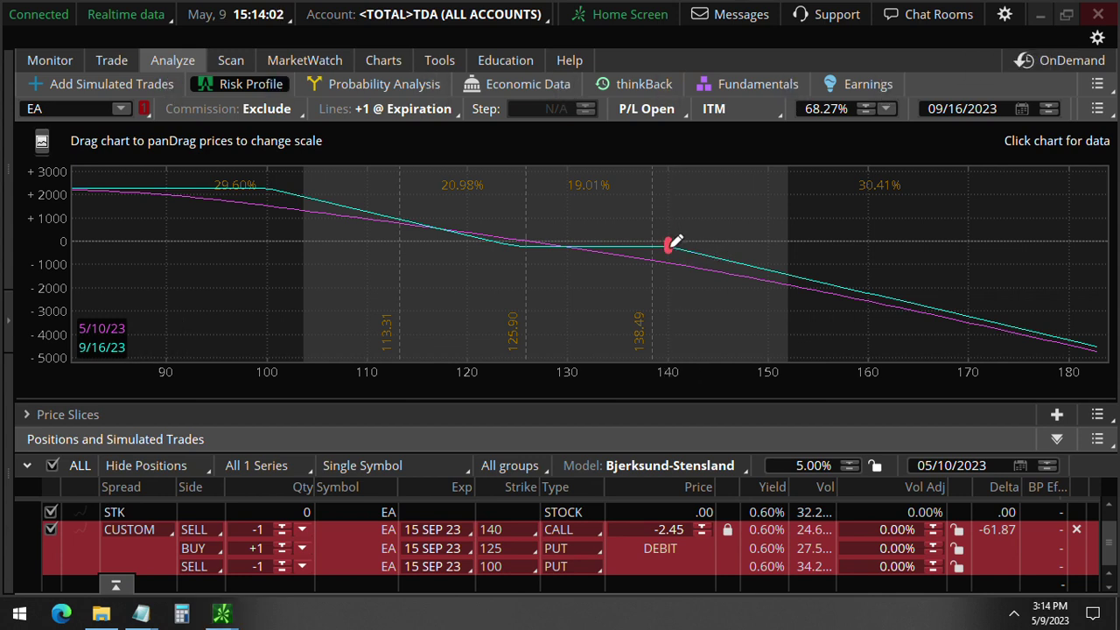
drag(689, 249, 748, 263)
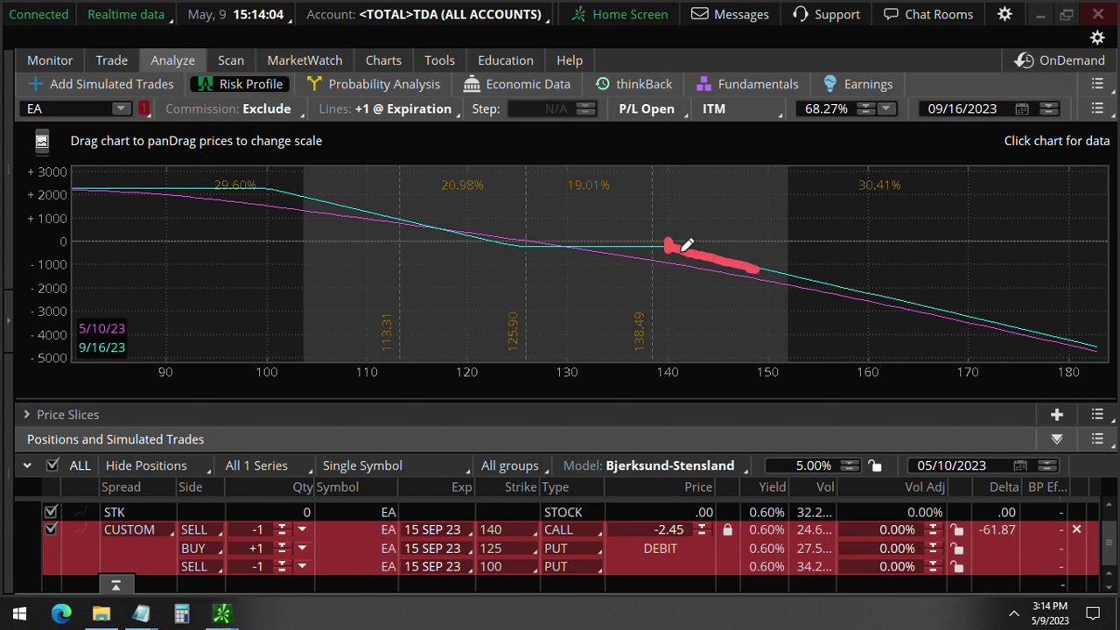
key(e)
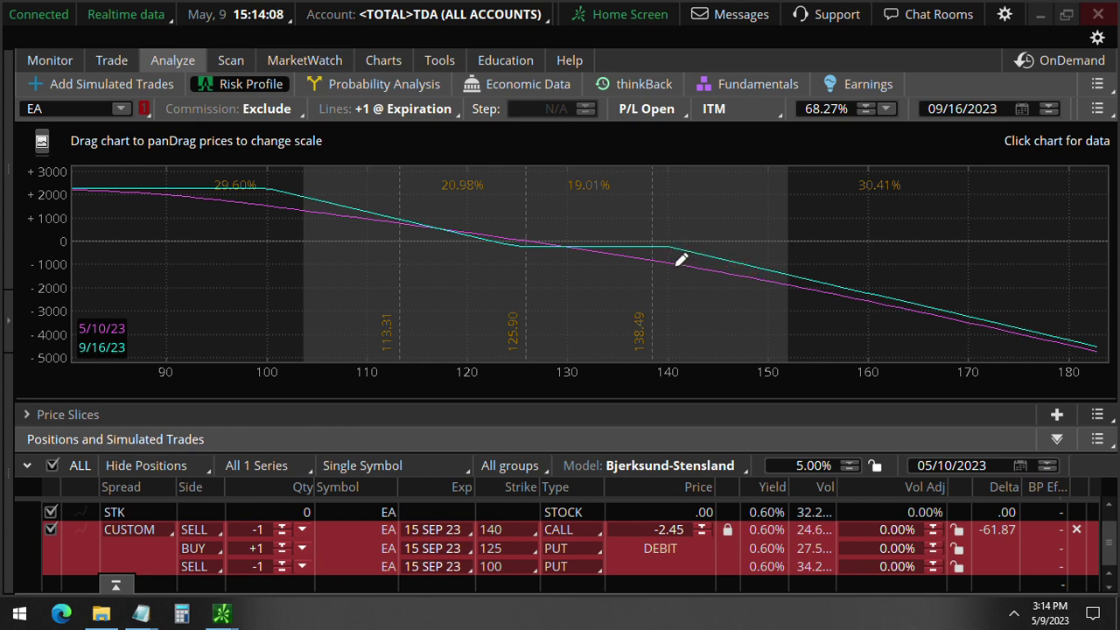
key(Escape)
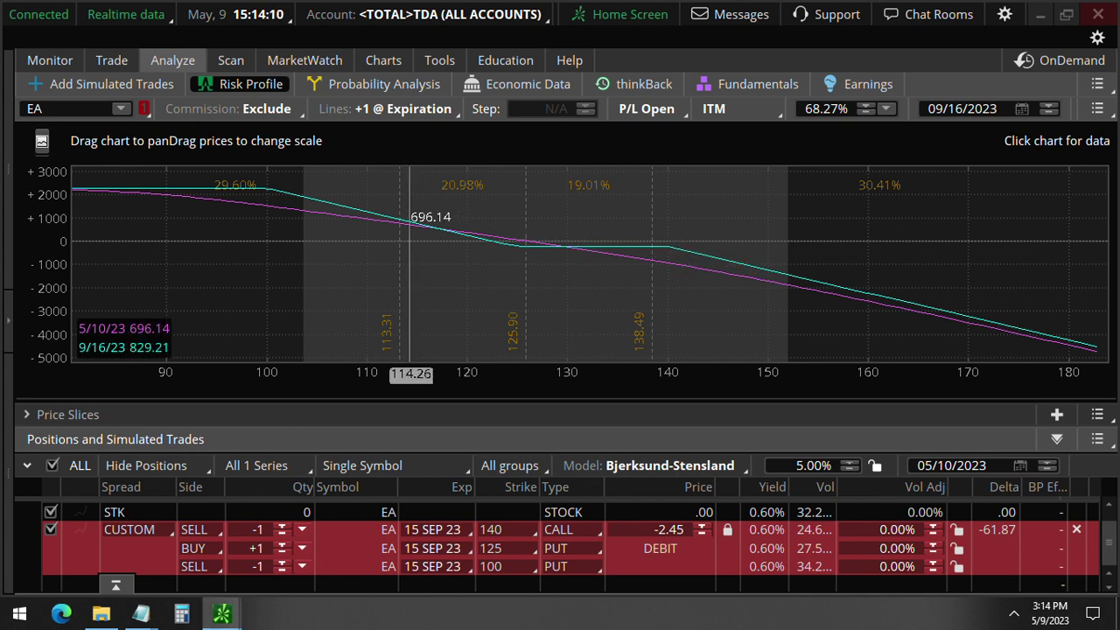
click(383, 59)
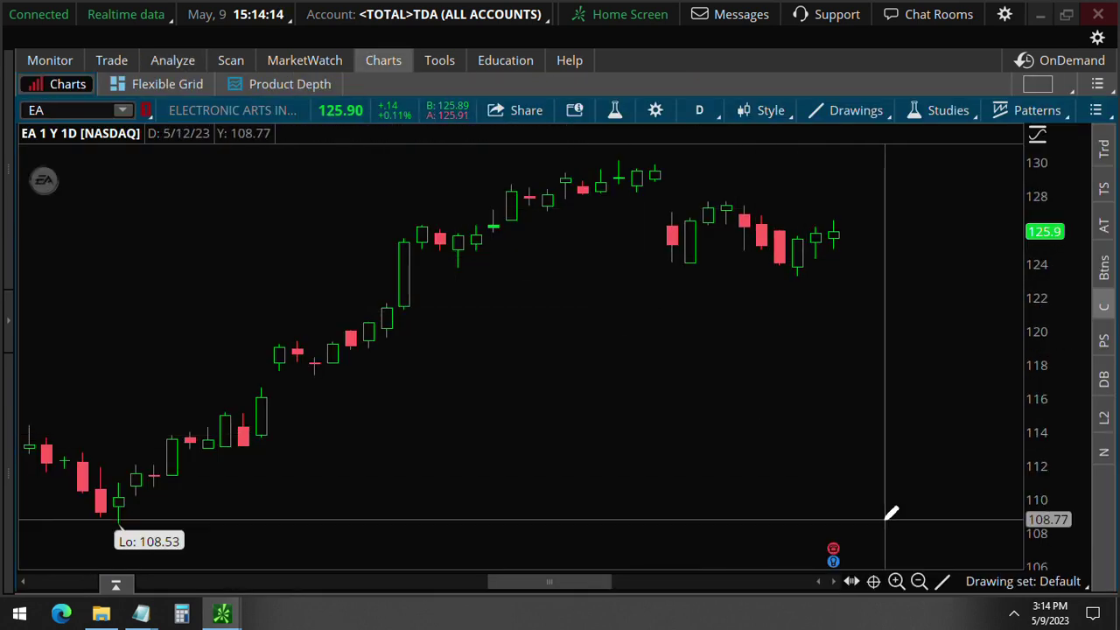
Zoom the EA daily chart out to show the full year of prices.
click(919, 580)
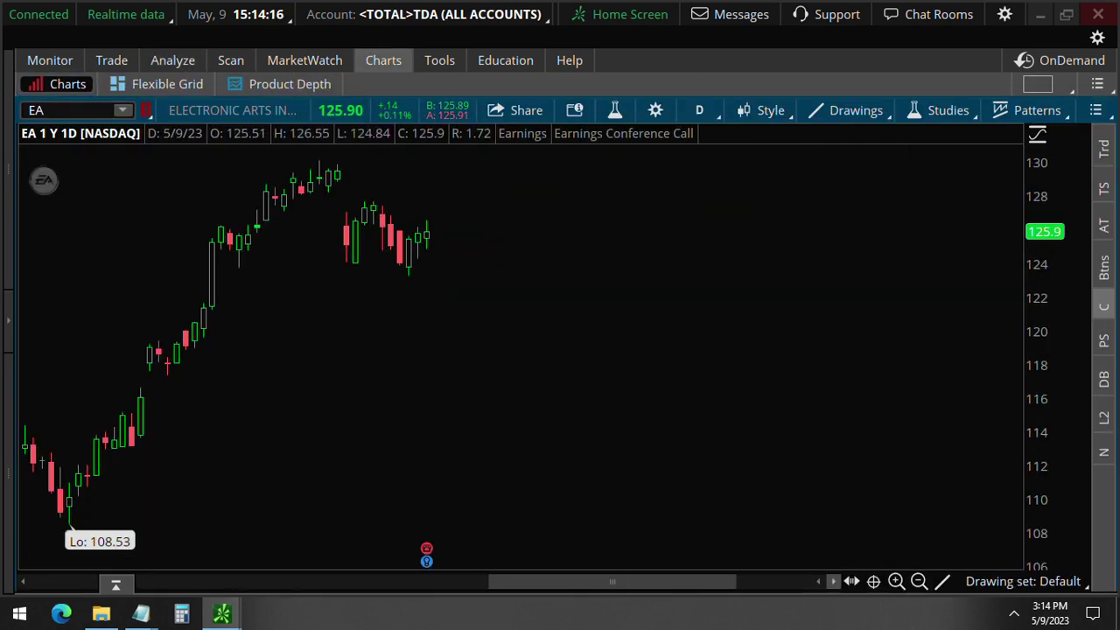
click(919, 581)
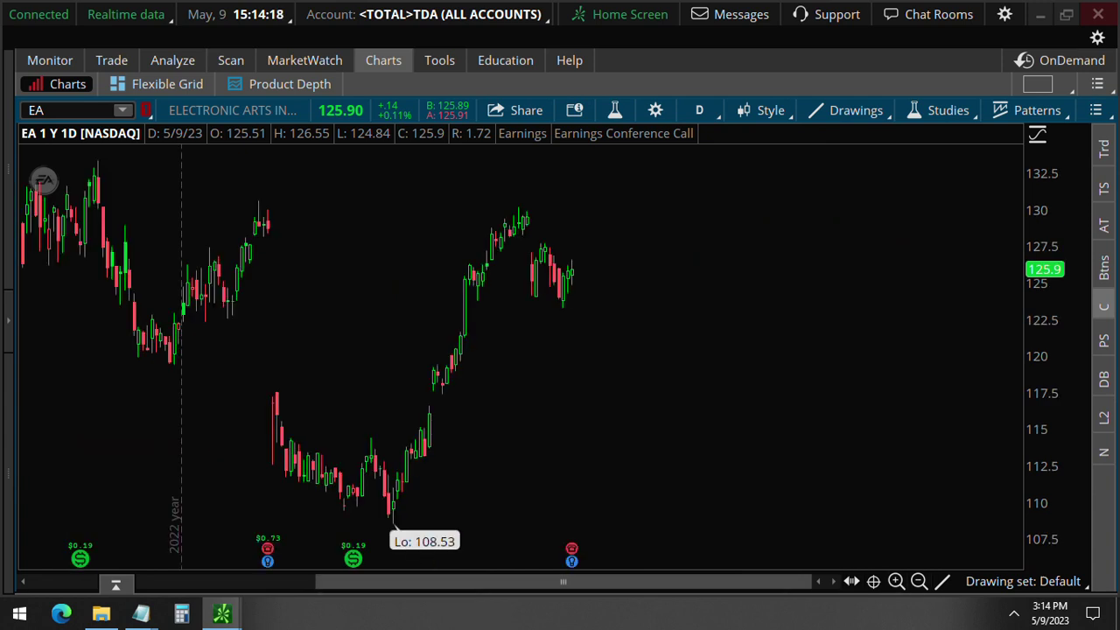
scroll(852, 581, up, 3)
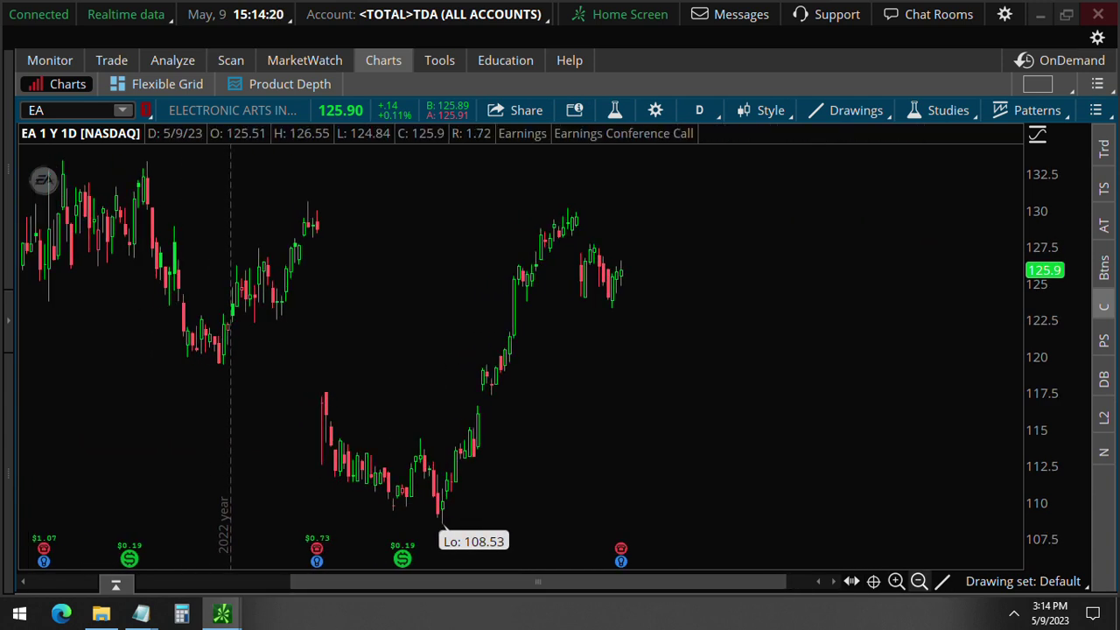
click(919, 581)
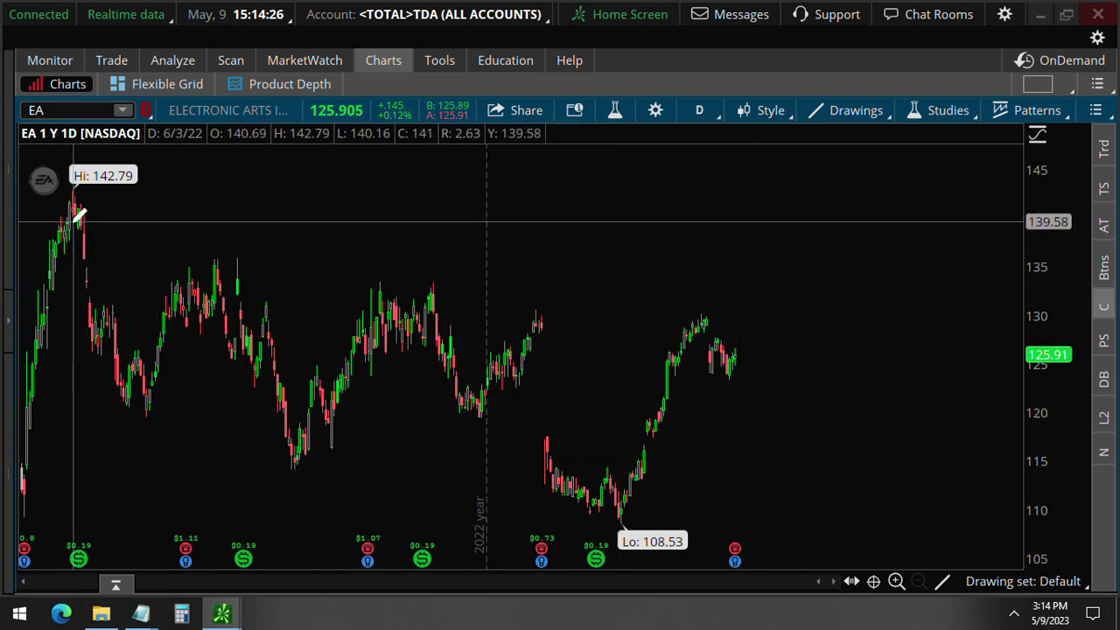
Draw a red resistance line near 140 under the 142.79 high, then return to the Trade view.
mouse_move(93, 211)
mouse_down()
mouse_move(347, 201)
mouse_move(968, 210)
mouse_move(1021, 203)
mouse_move(919, 207)
mouse_move(1046, 199)
mouse_move(1059, 236)
mouse_move(1013, 208)
mouse_up()
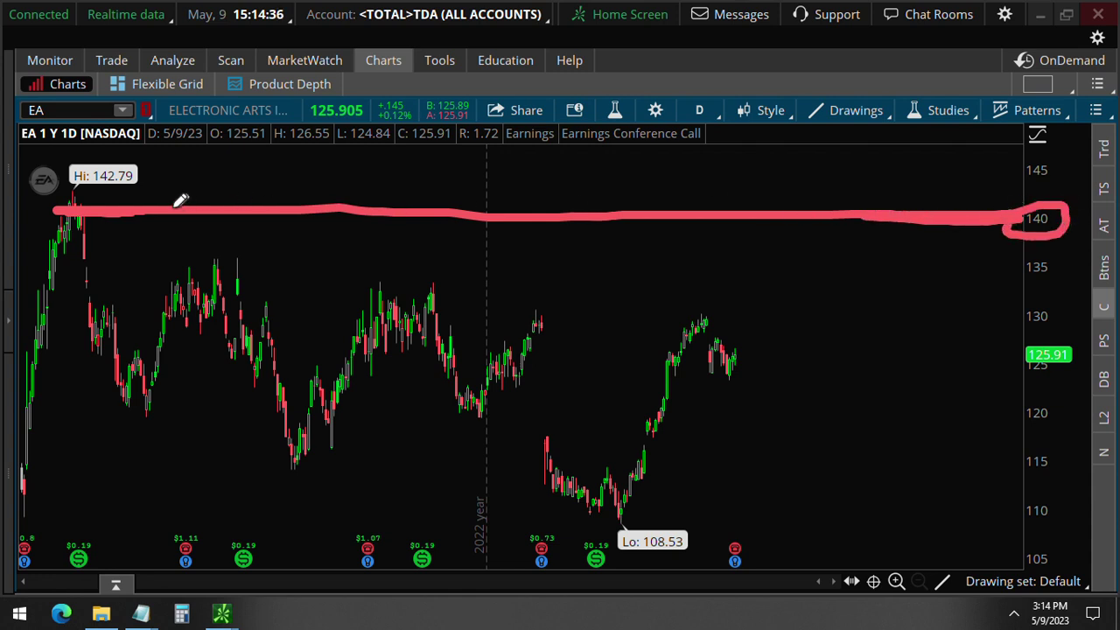
mouse_move(180, 201)
mouse_down()
mouse_move(92, 199)
mouse_move(178, 196)
mouse_up()
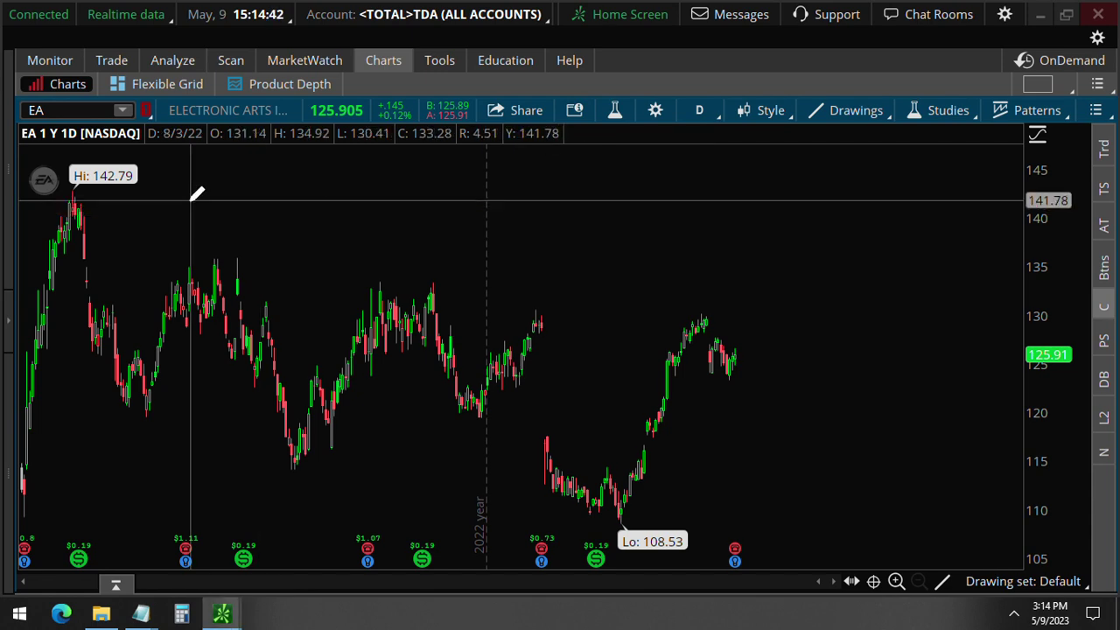
click(111, 59)
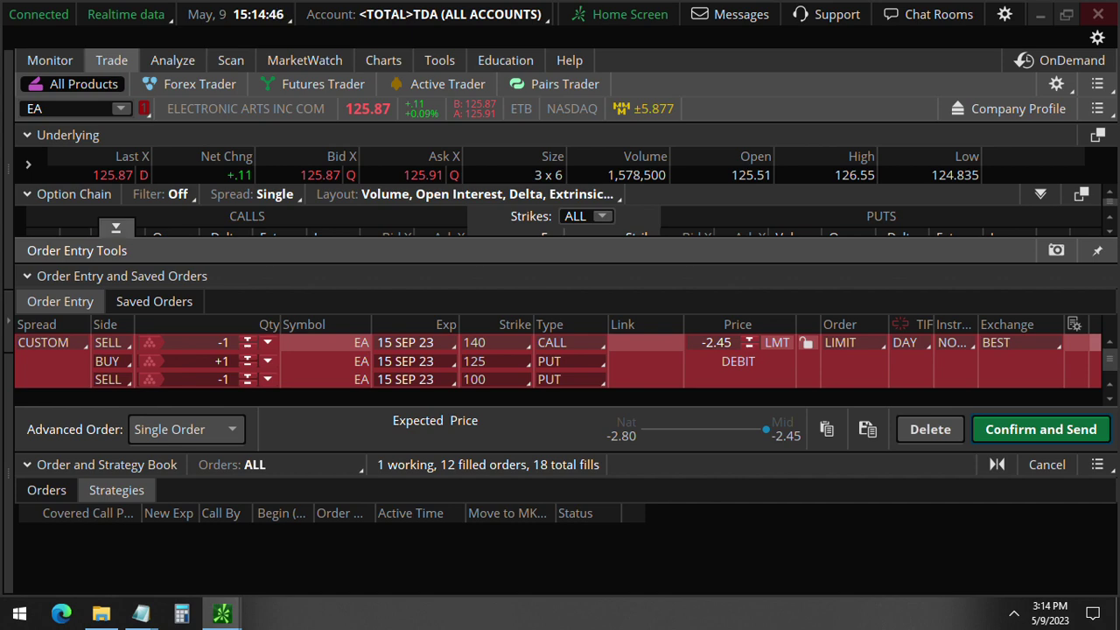
Note the 129 days to 15 SEP 23, underline the 2,400-lot 12 MAY 23 112 P trade, and list all expirations.
click(116, 226)
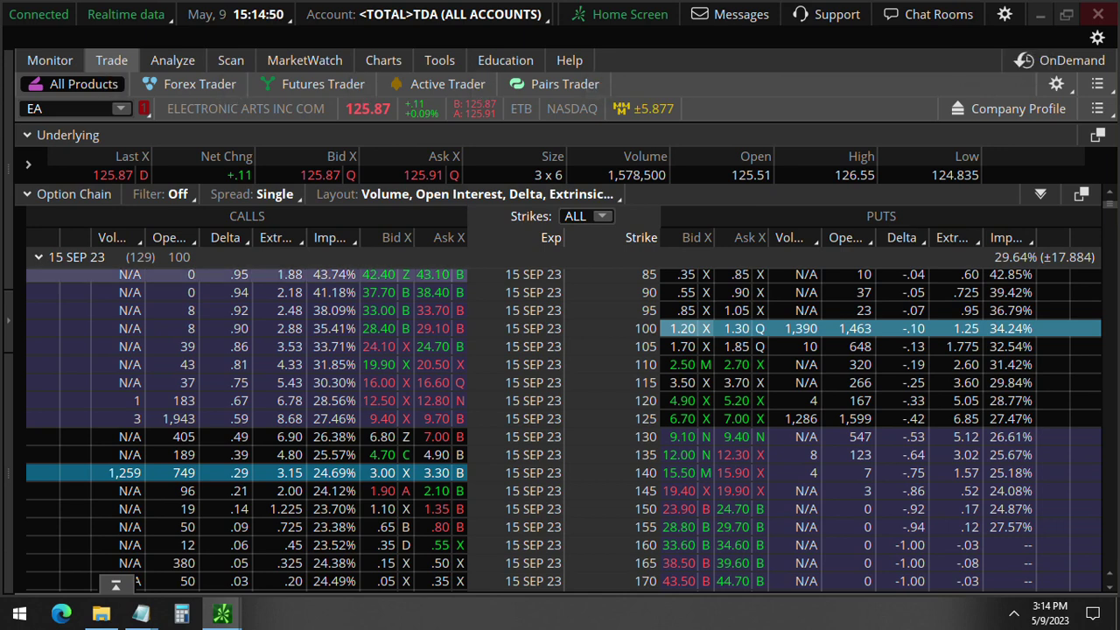
drag(111, 272, 161, 268)
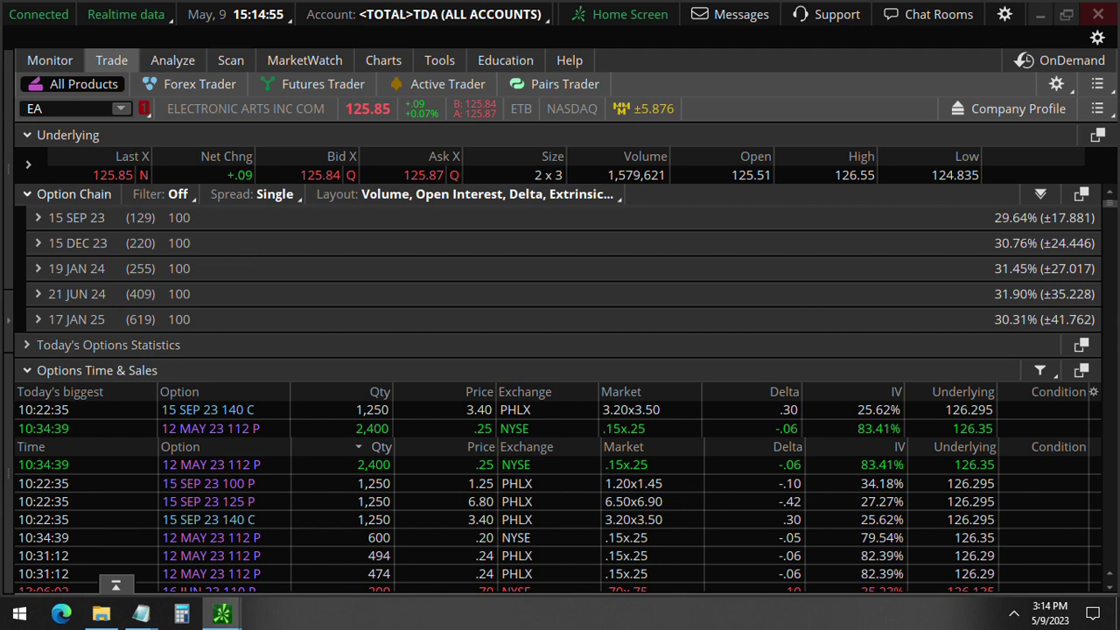
click(27, 193)
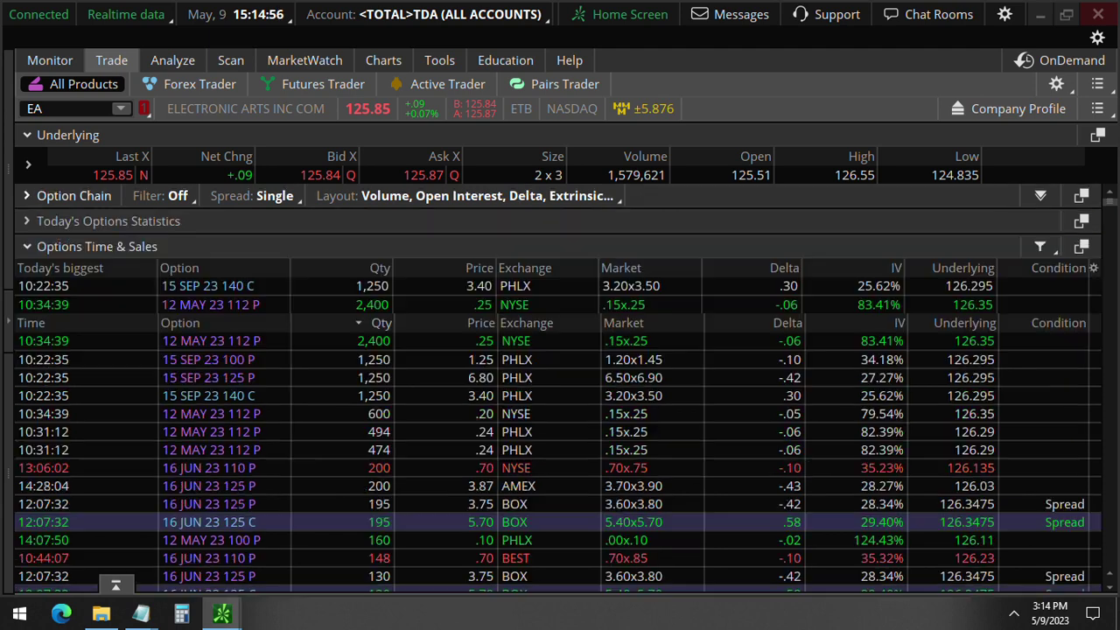
drag(267, 341, 322, 336)
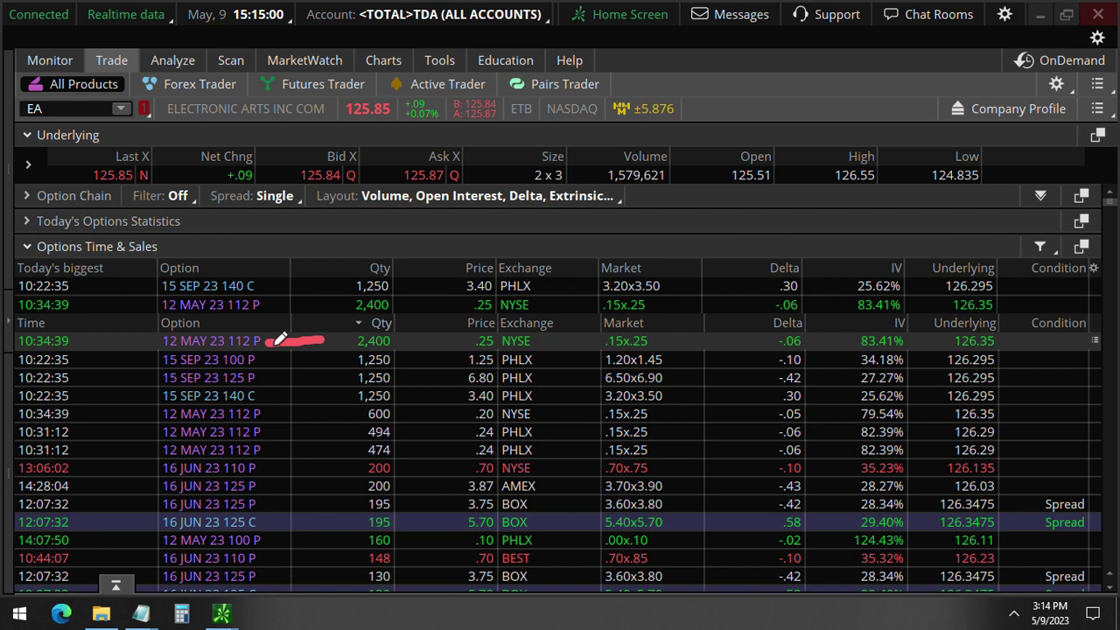
drag(267, 341, 333, 337)
click(74, 195)
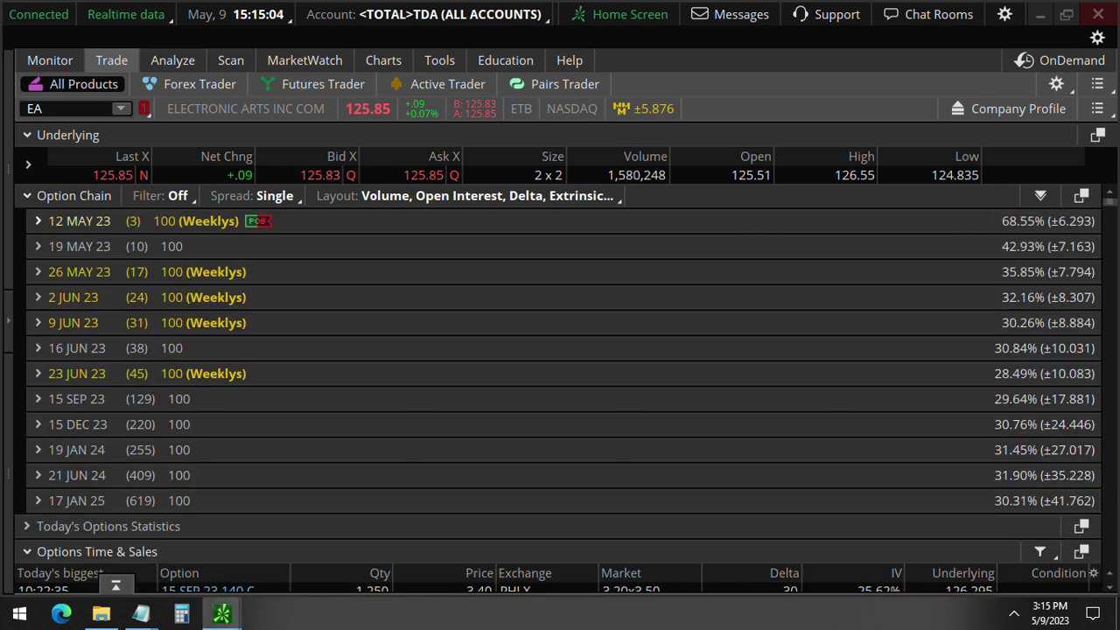
In the 12 MAY 23 strikes, circle the 112 put's 4,201 volume and stage buying one at .20.
click(79, 221)
scroll(752, 444, down, 9)
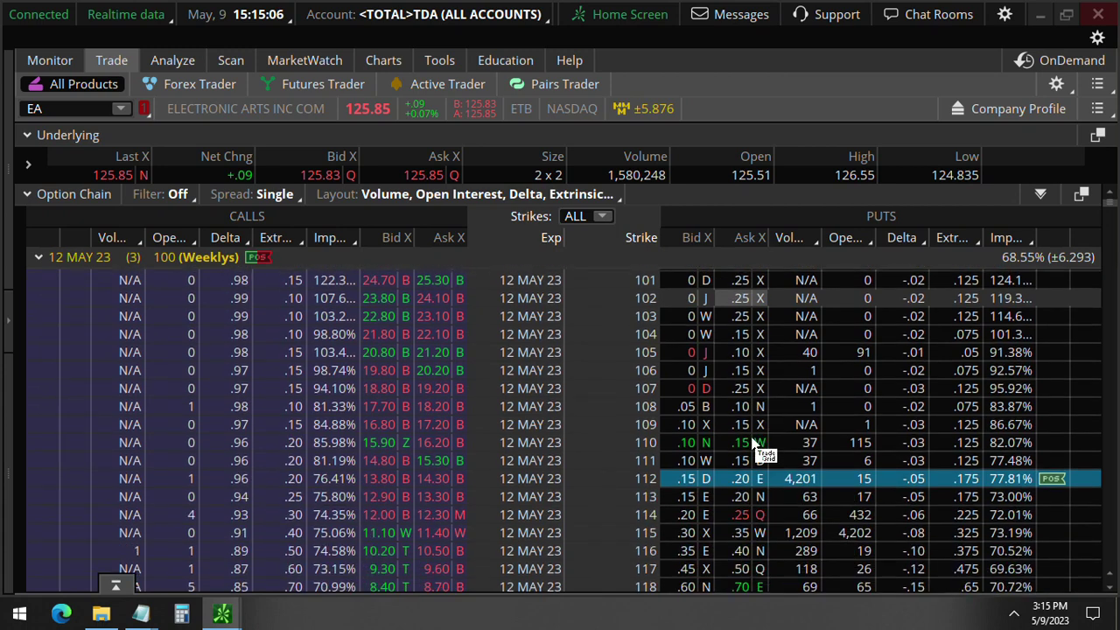
scroll(752, 445, down, 1)
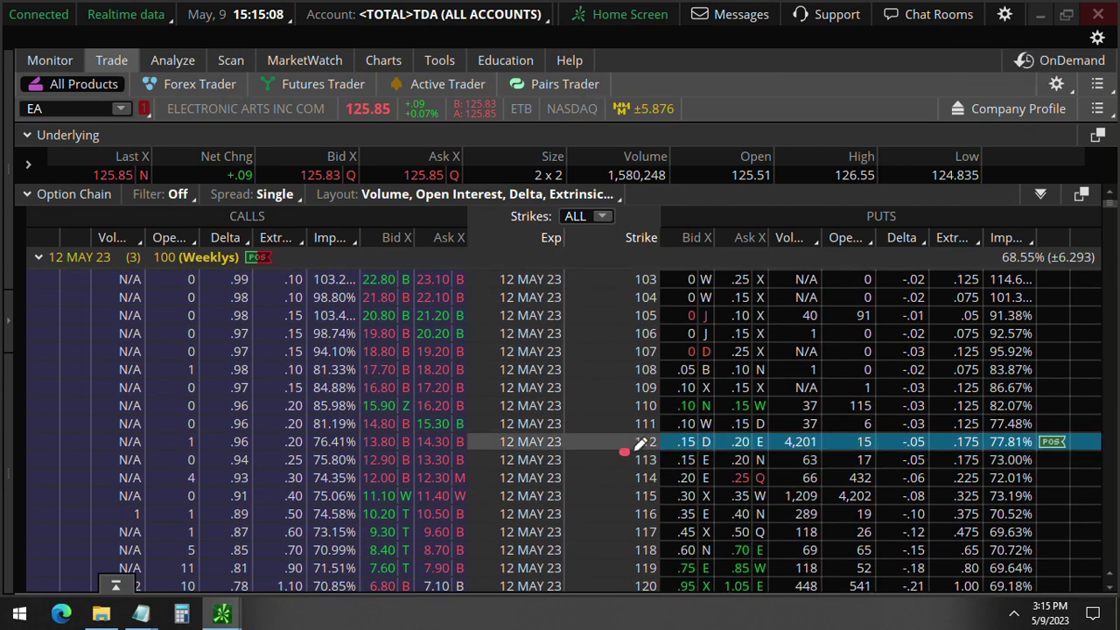
drag(639, 444, 667, 447)
drag(761, 456, 853, 455)
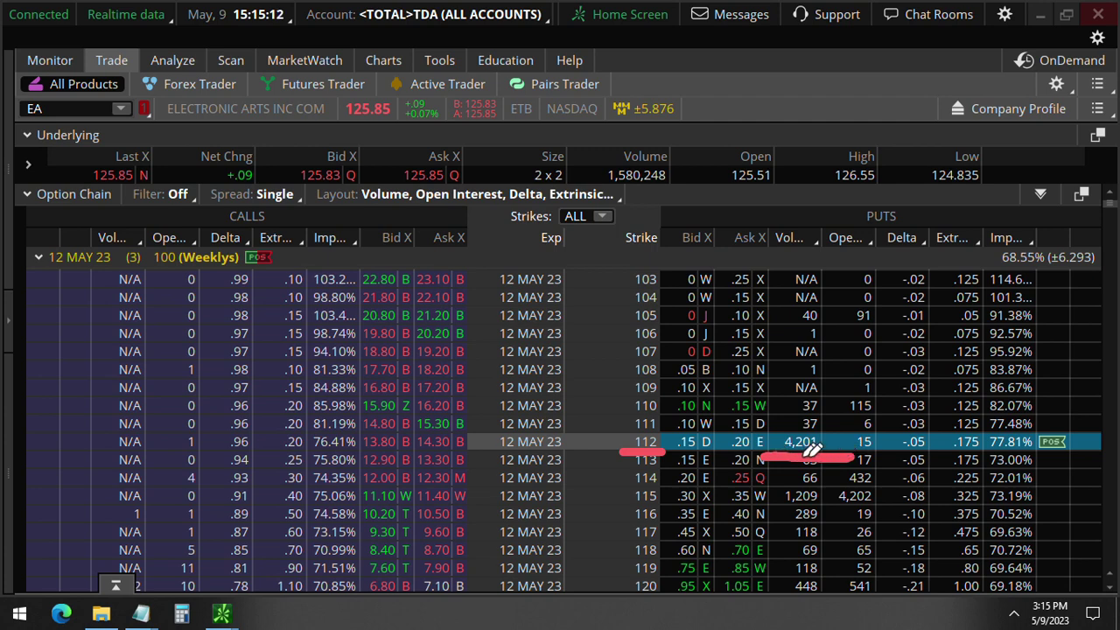
mouse_move(776, 455)
mouse_down()
mouse_move(830, 453)
mouse_move(829, 429)
mouse_move(774, 420)
mouse_move(774, 448)
mouse_up()
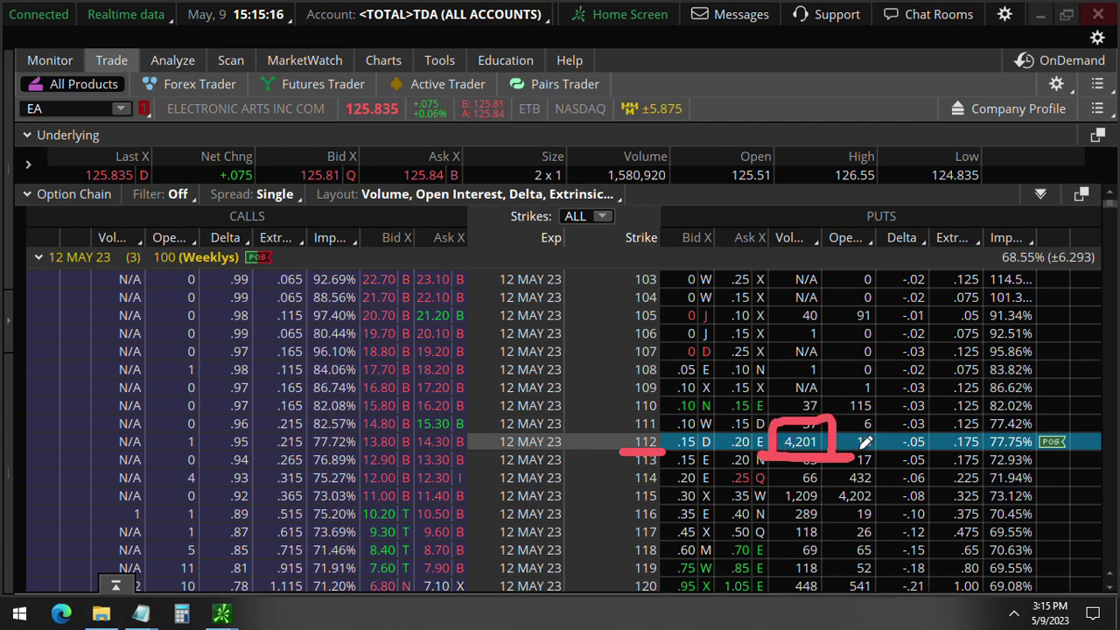
click(740, 443)
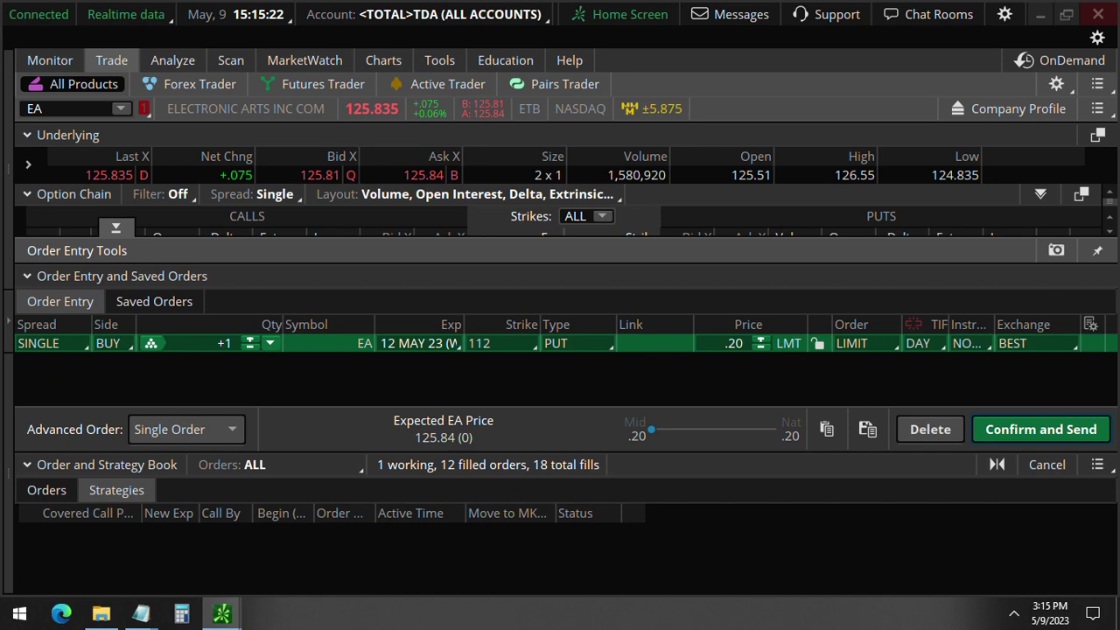
Add selling the 12 MAY 23 135 call and buying the 140 call, giving a .10 credit.
click(116, 227)
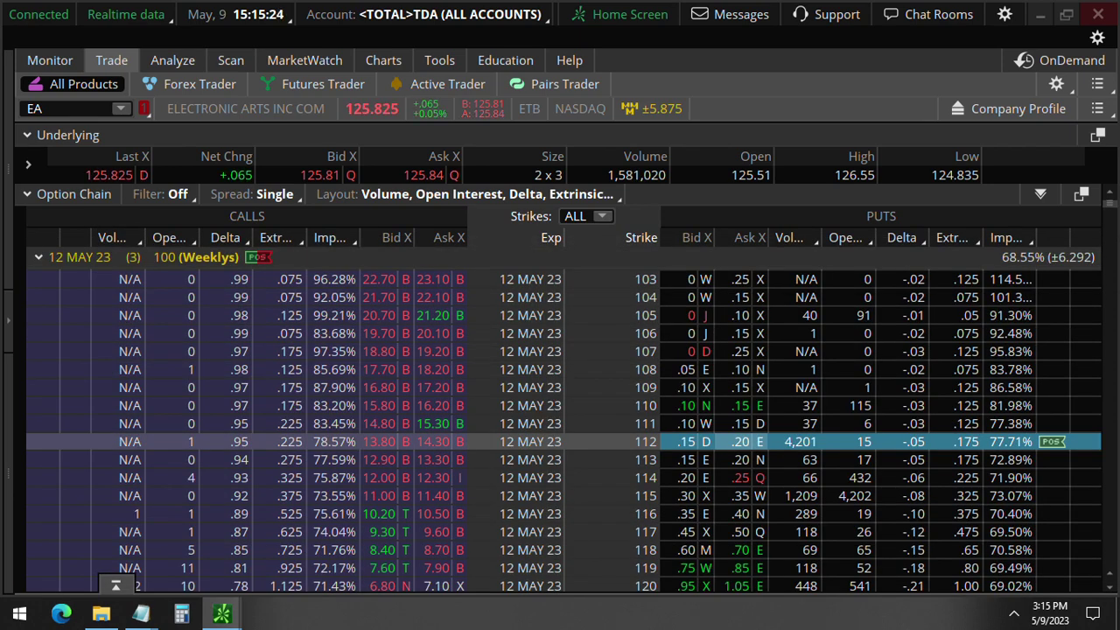
scroll(442, 468, down, 2)
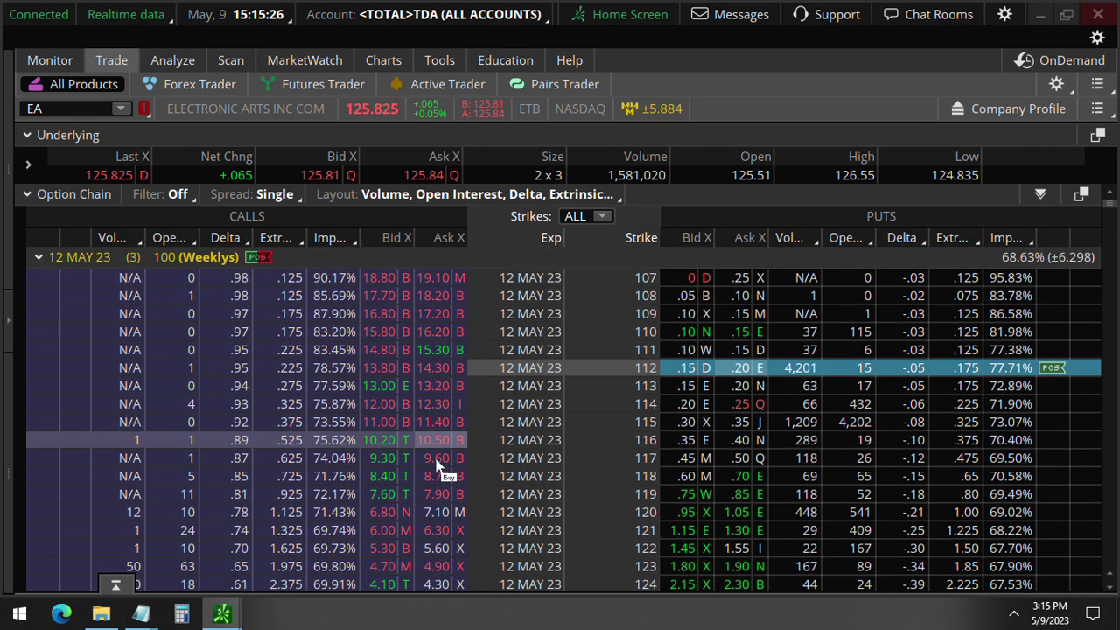
scroll(441, 468, down, 4)
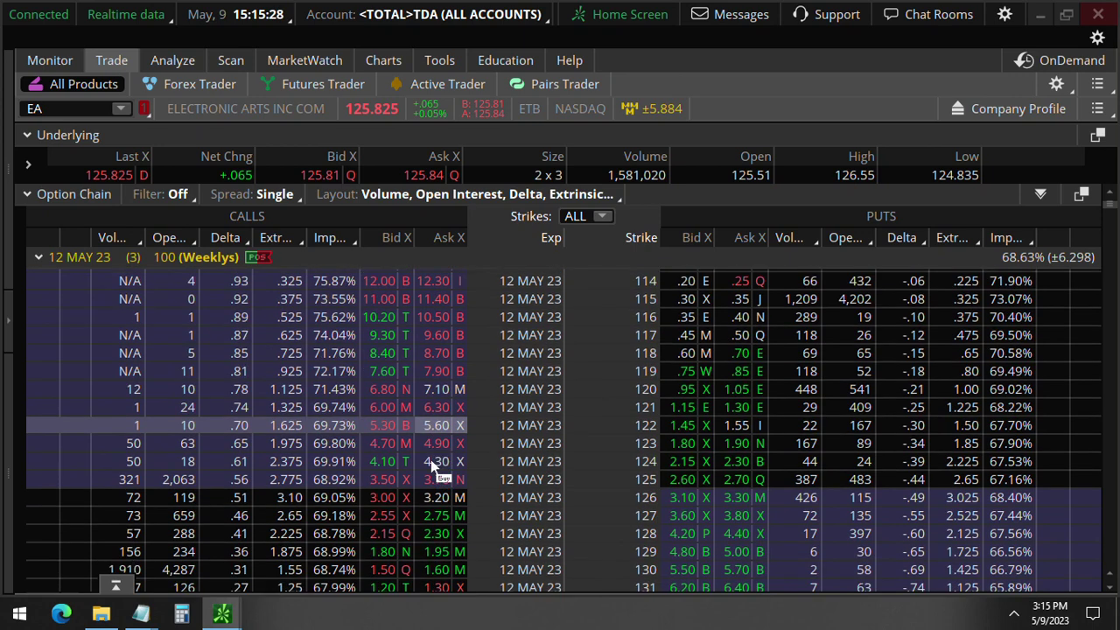
scroll(431, 468, down, 5)
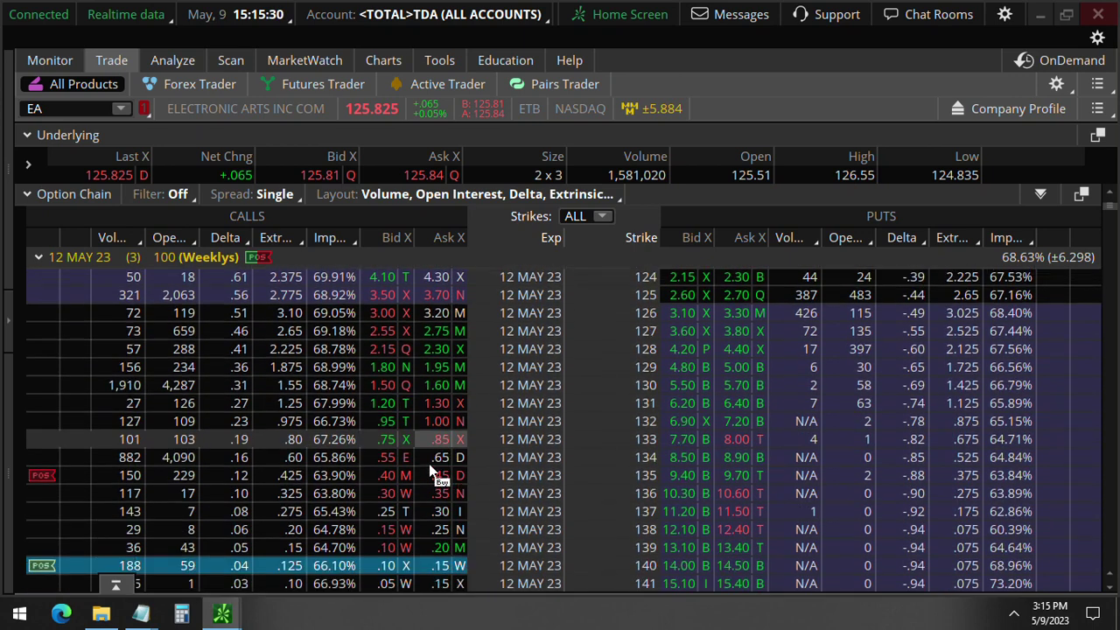
scroll(430, 472, down, 2)
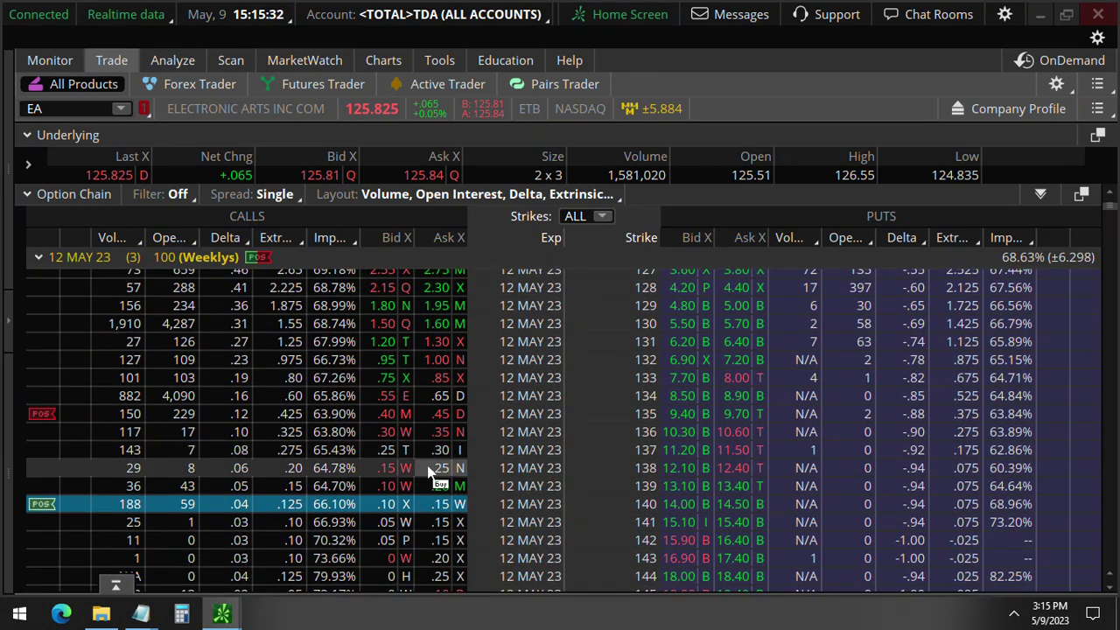
scroll(429, 469, down, 1)
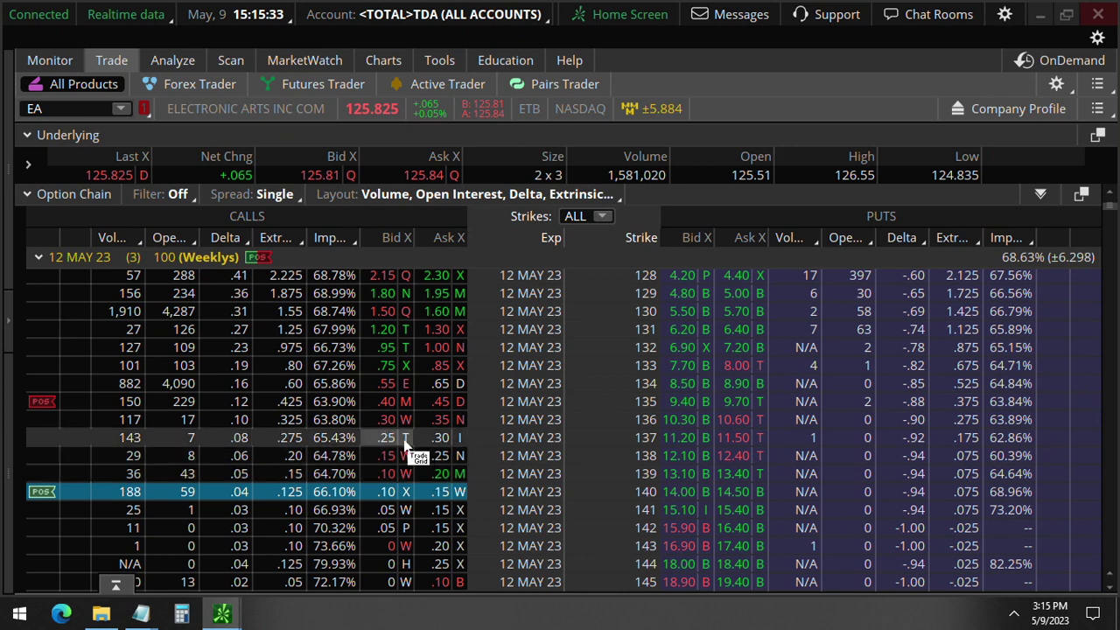
click(387, 405)
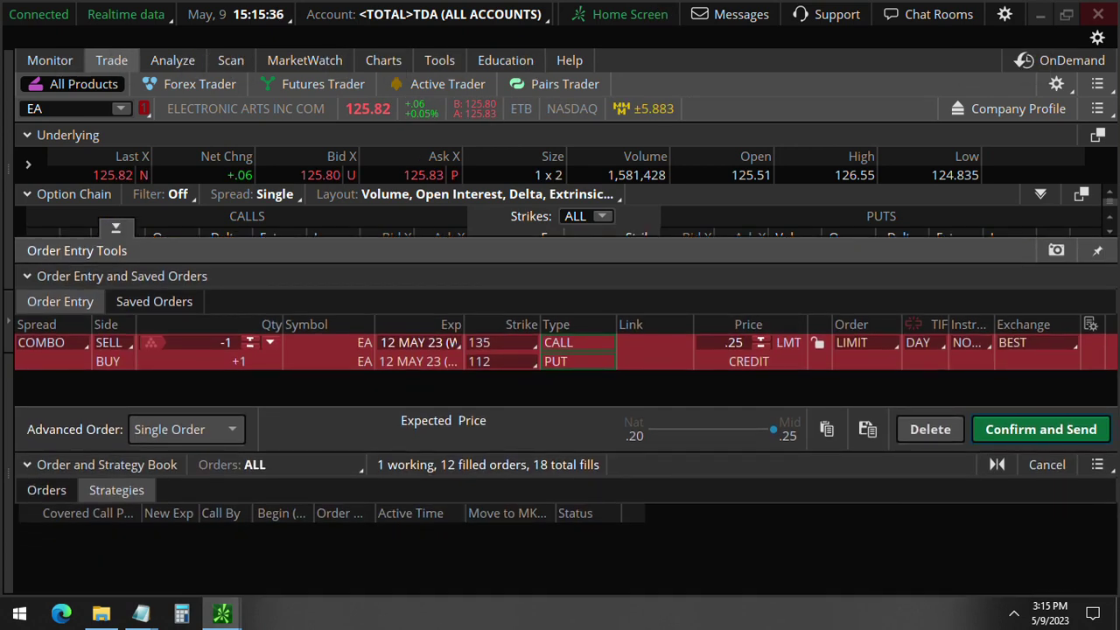
click(116, 228)
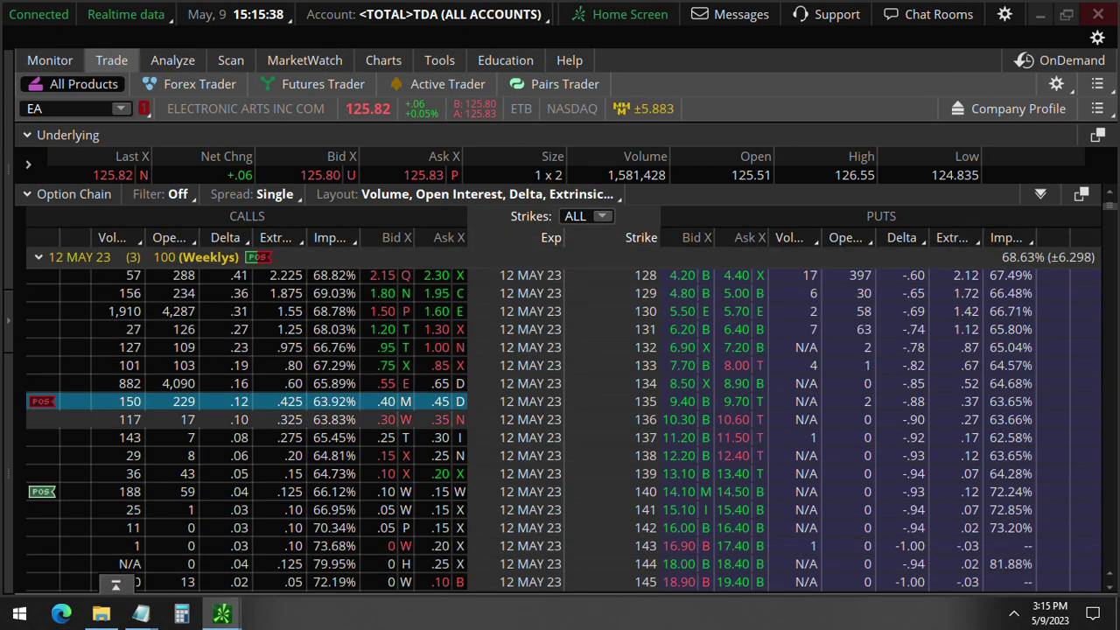
click(443, 495)
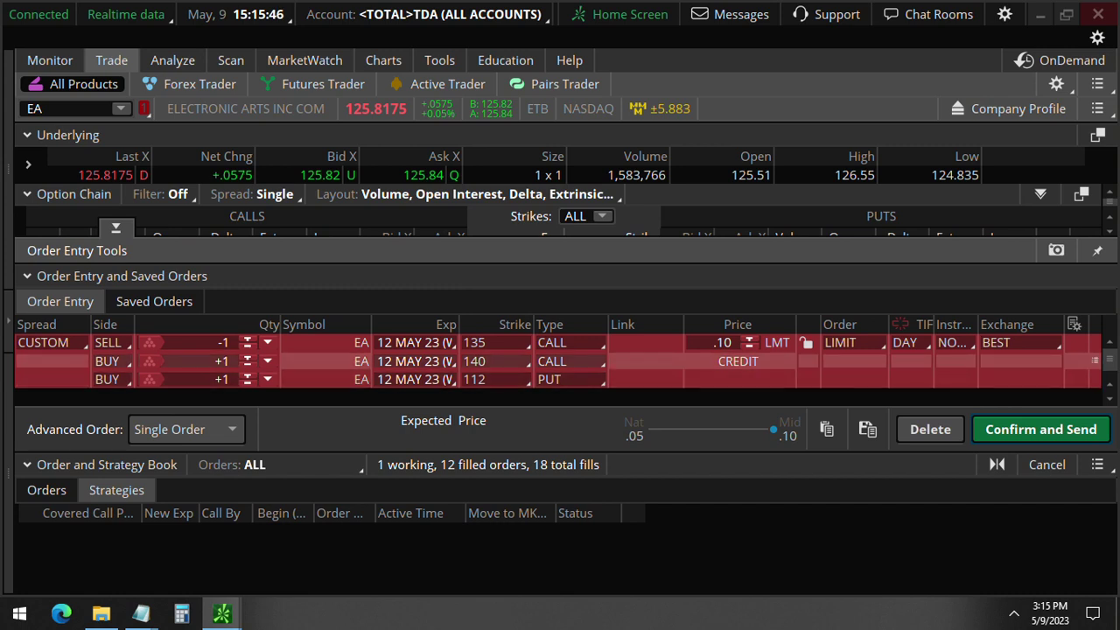
Analyze the 12 MAY 23 three-leg trade, rescale the price axis to about 90–160, and mark the 112 put leg.
right_click(841, 344)
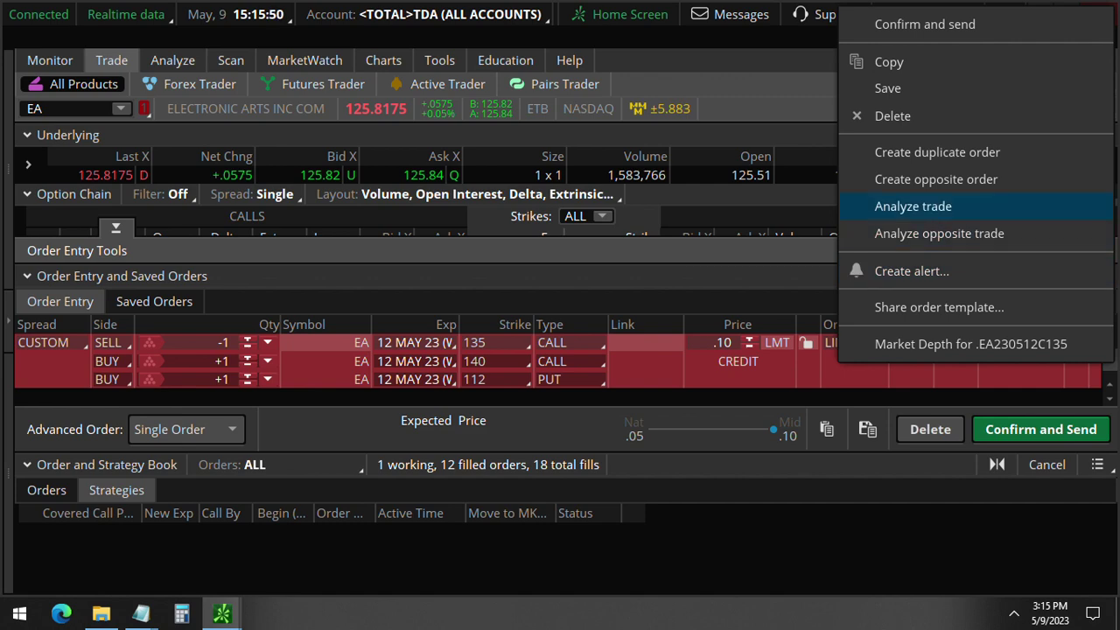
click(913, 207)
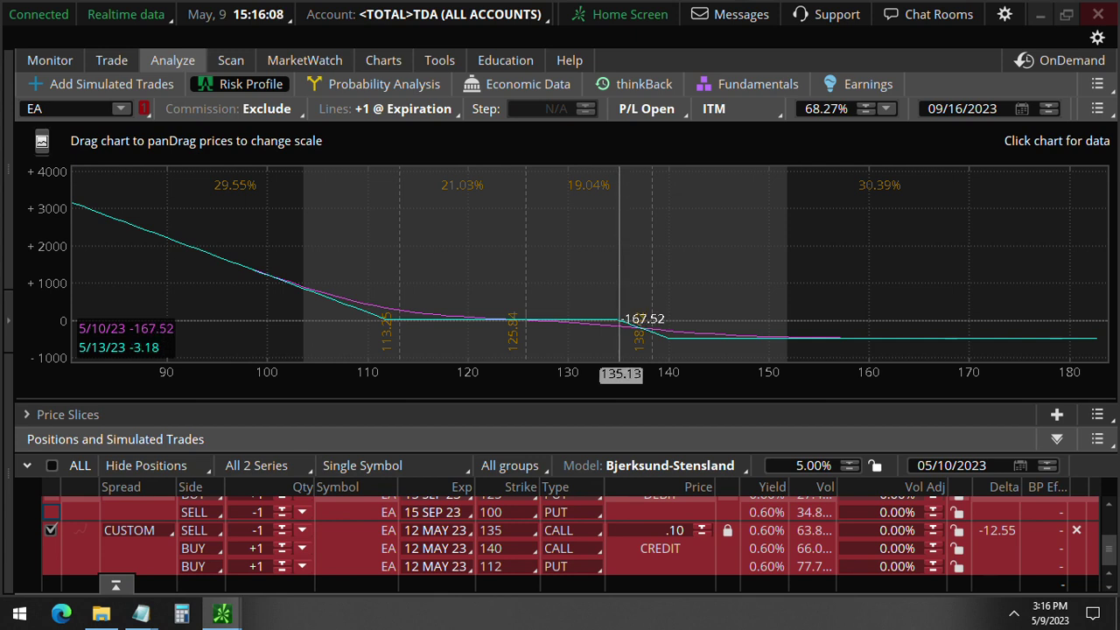
drag(620, 307, 620, 318)
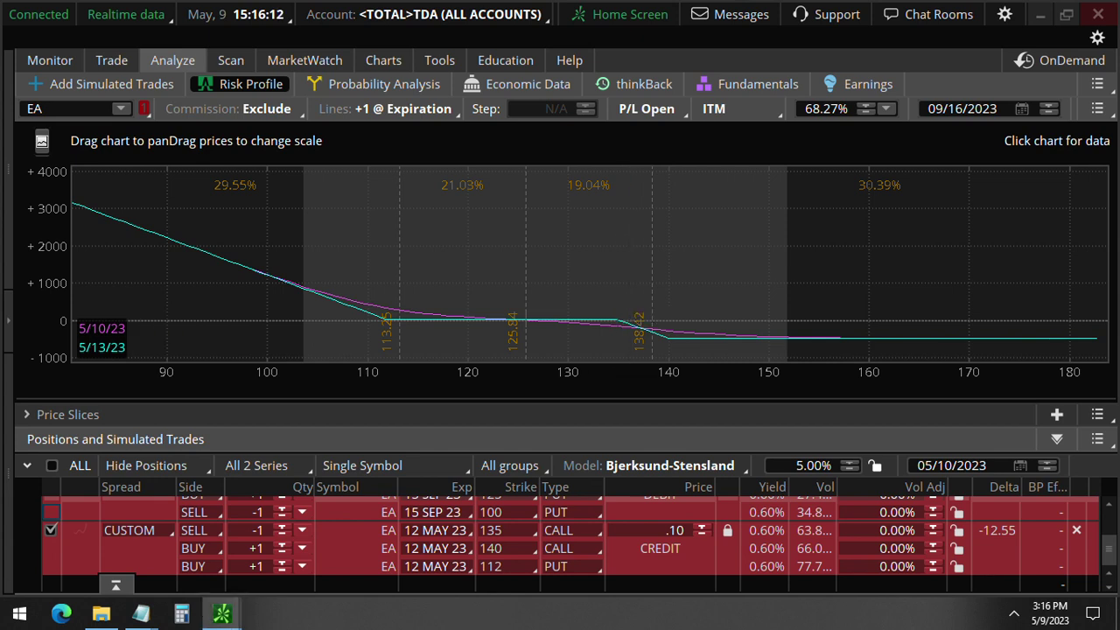
drag(612, 374, 729, 374)
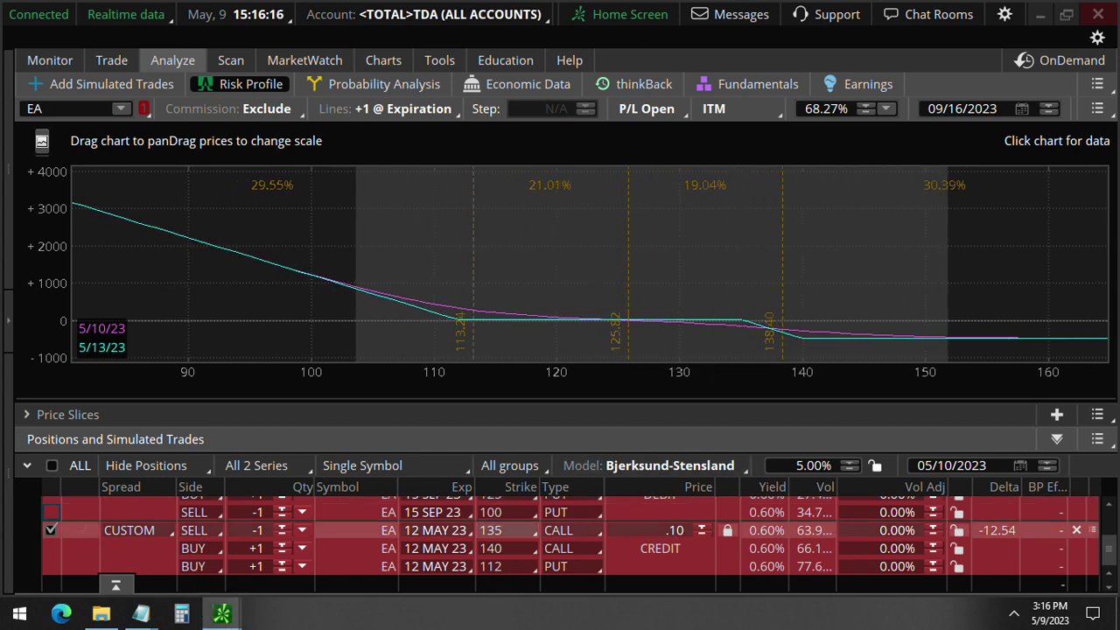
mouse_move(455, 576)
mouse_down()
mouse_move(418, 578)
mouse_move(378, 549)
mouse_up()
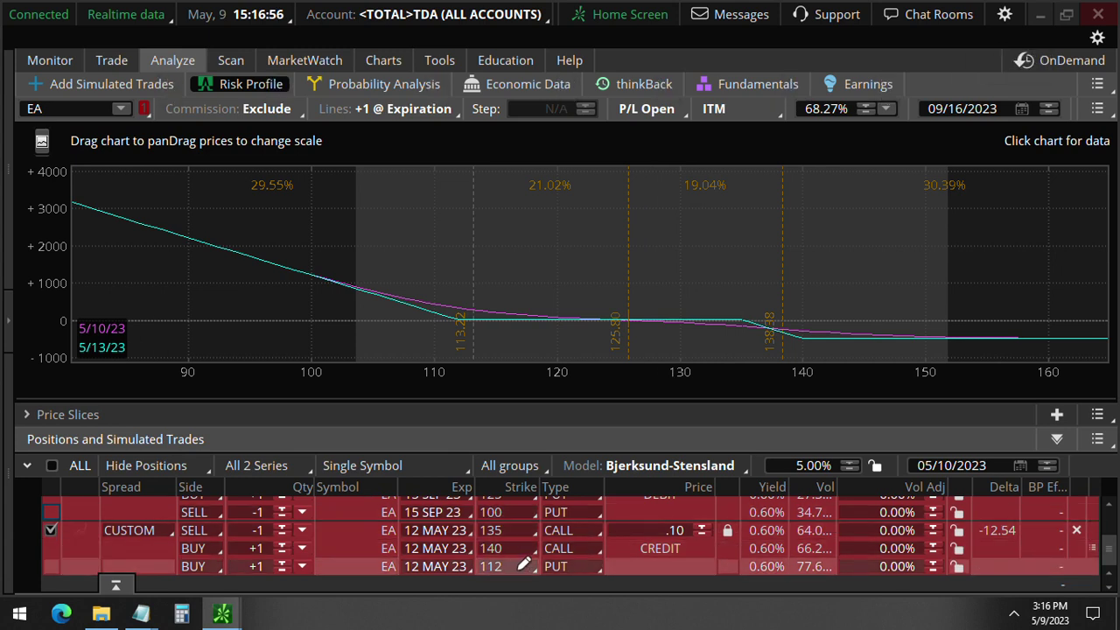
drag(517, 565, 565, 577)
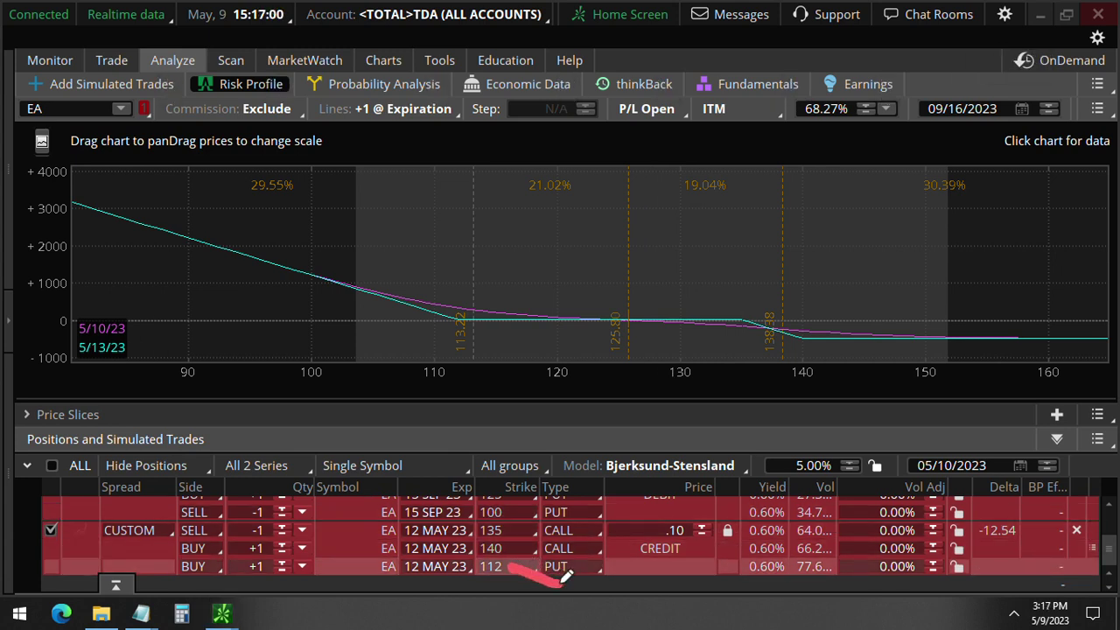
drag(517, 564, 583, 584)
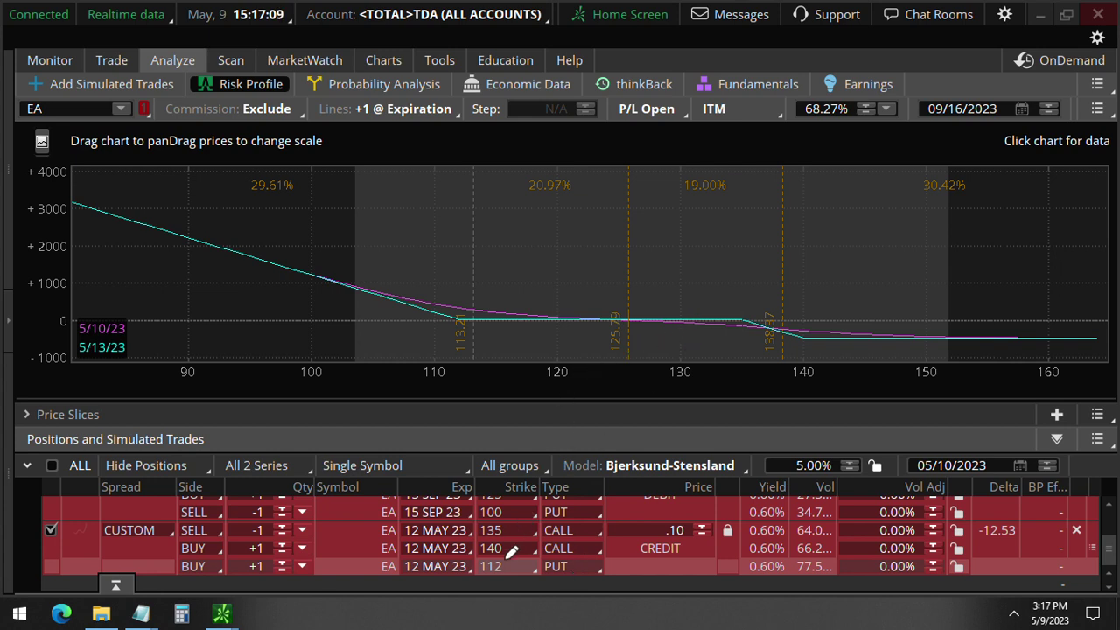
drag(513, 570, 568, 576)
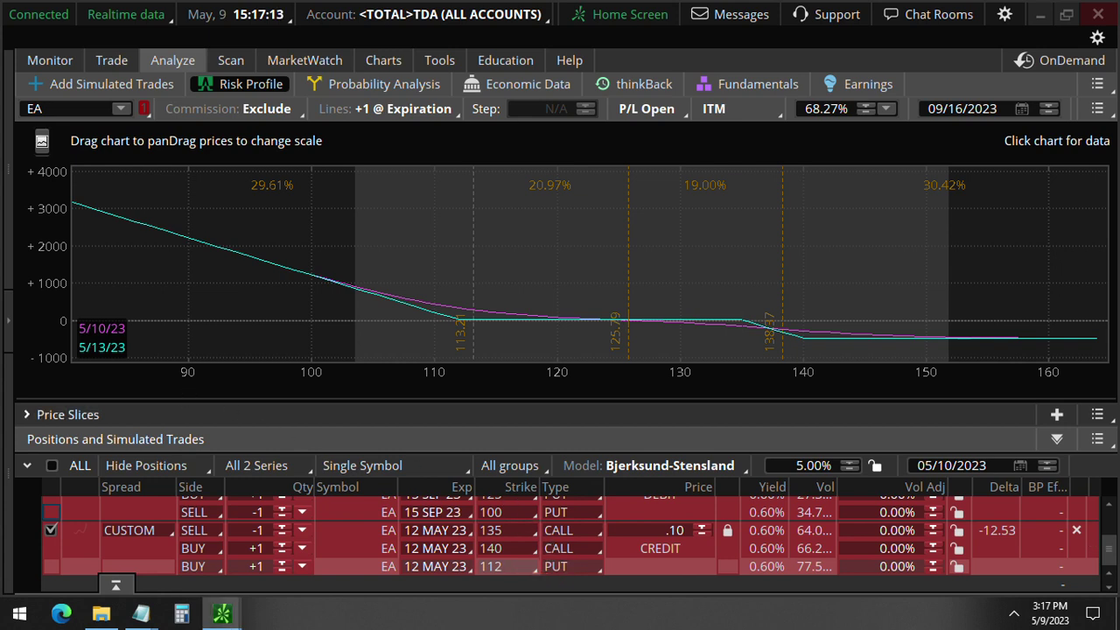
click(27, 414)
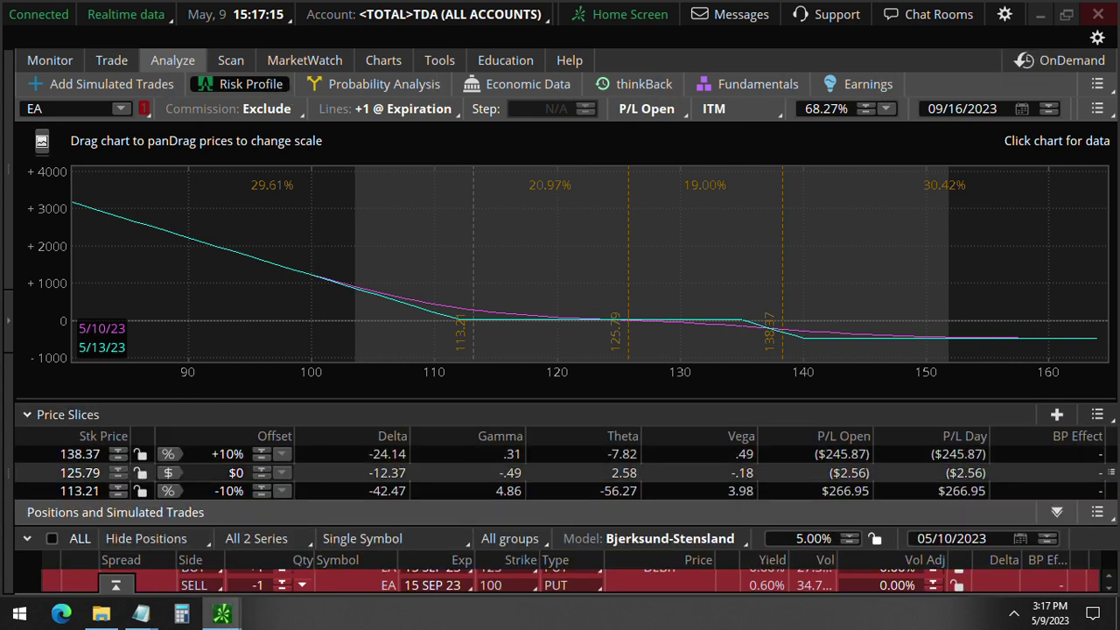
mouse_move(814, 435)
mouse_down()
mouse_move(756, 466)
mouse_move(784, 477)
mouse_up()
mouse_move(679, 443)
mouse_down()
mouse_move(649, 470)
mouse_move(666, 440)
mouse_move(645, 473)
mouse_move(682, 479)
mouse_up()
click(27, 414)
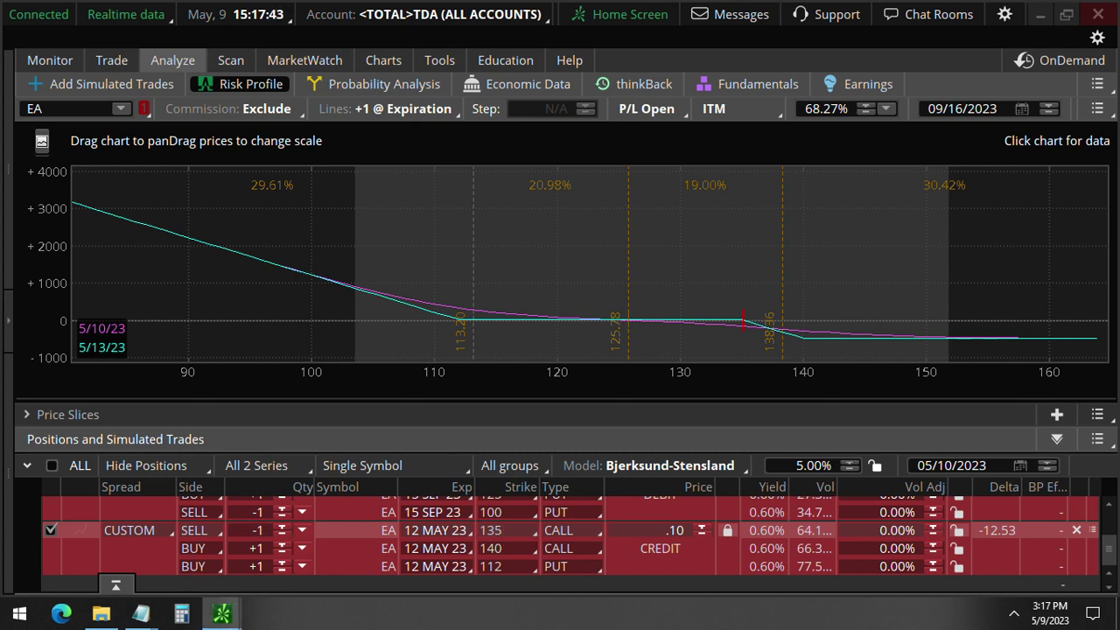
Swap the 12 MAY 23 trade for the 15 SEP 23 spread in the risk profile, then remove it.
click(51, 530)
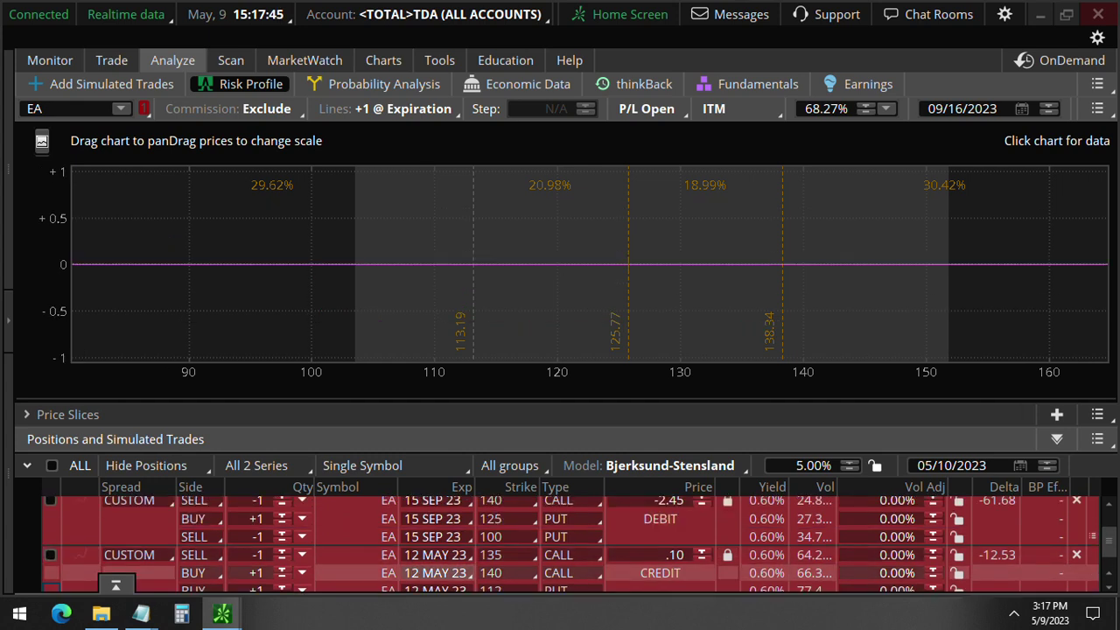
scroll(568, 542, up, 3)
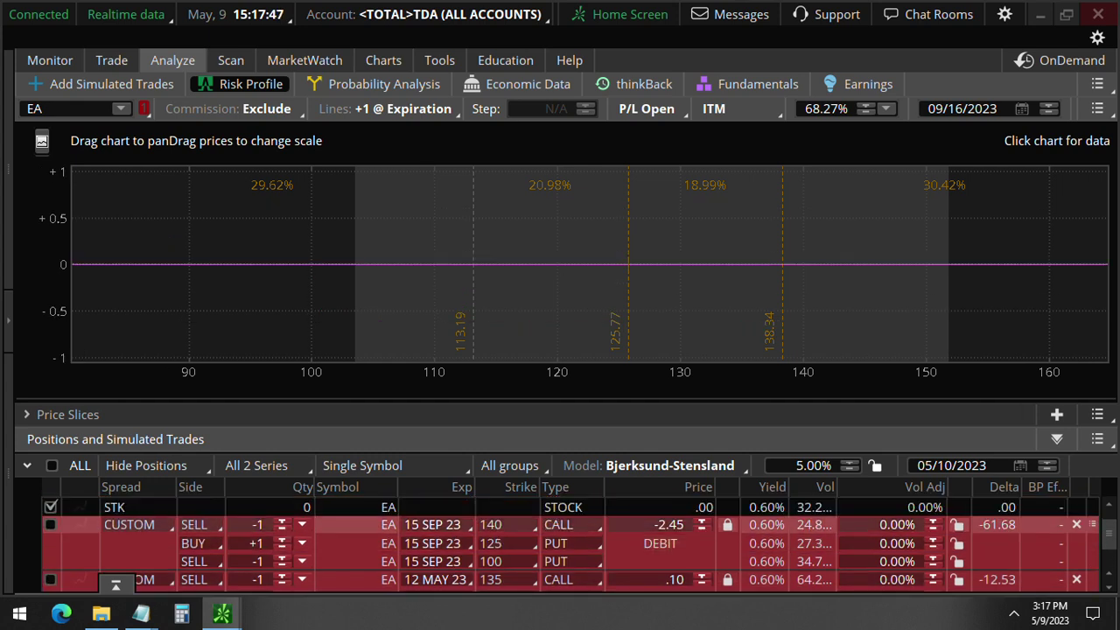
click(51, 524)
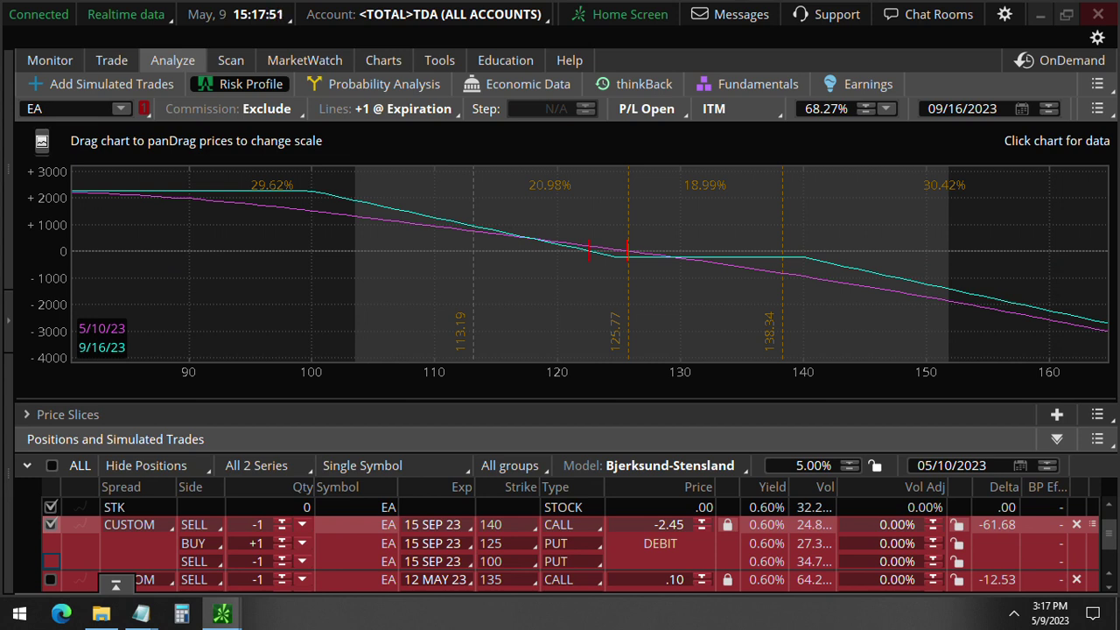
click(51, 524)
scroll(569, 543, down, 2)
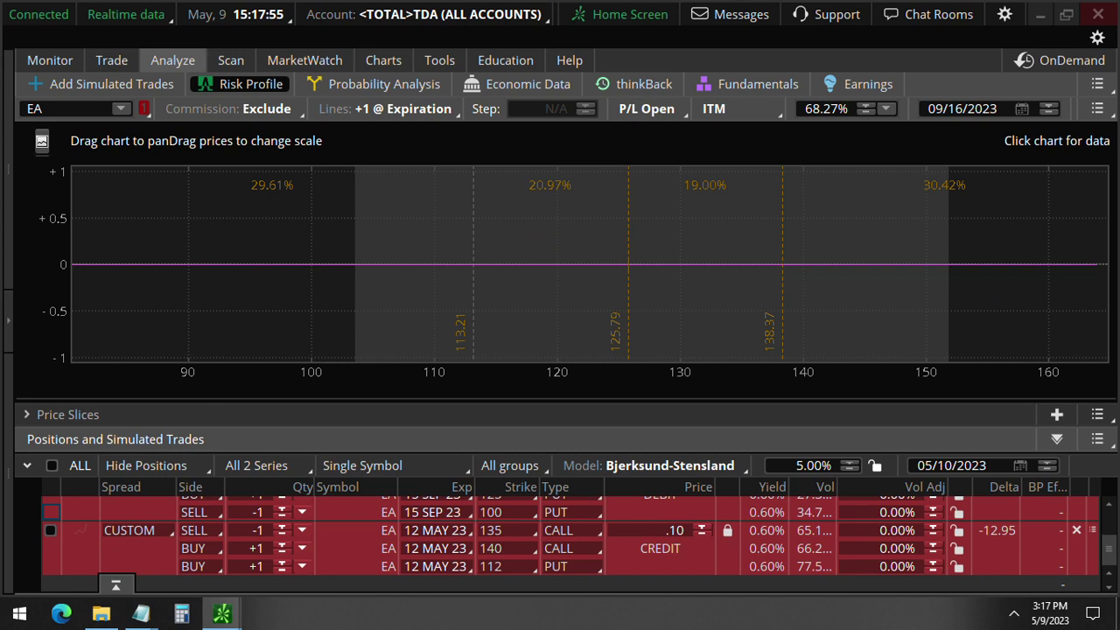
Restore the 12 MAY 23 trade, mark the current price, and return to EA's daily chart.
click(51, 530)
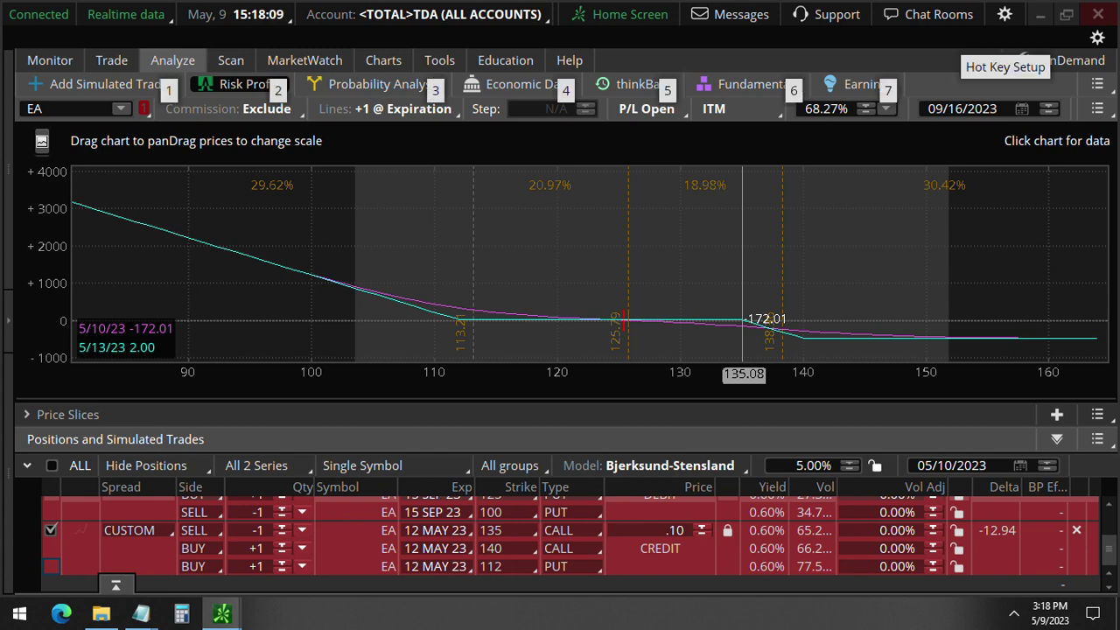
drag(742, 306, 743, 325)
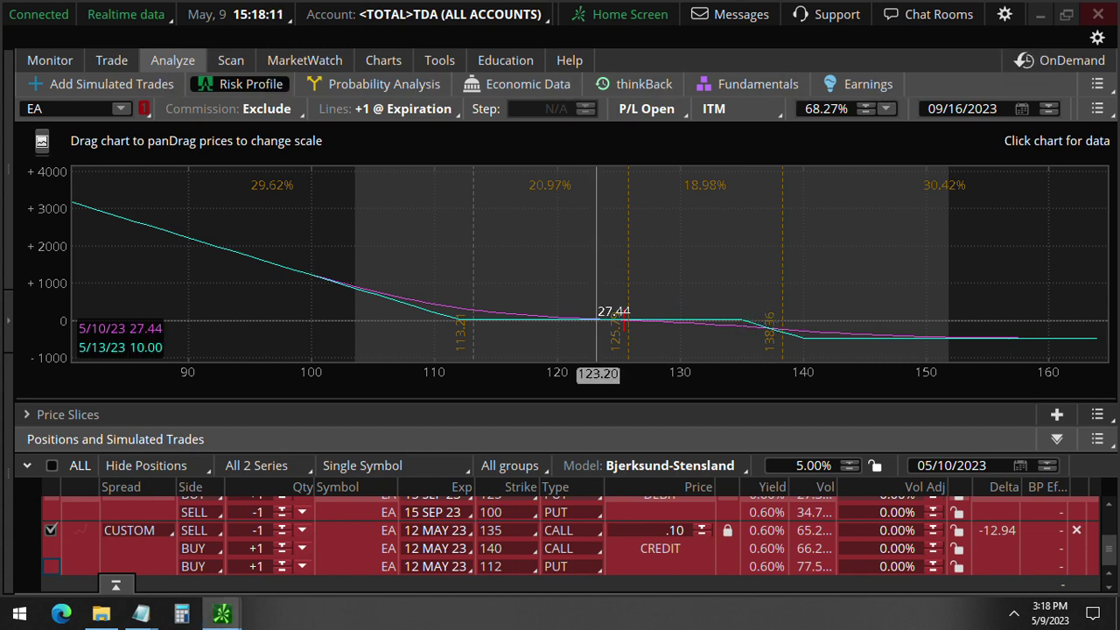
click(383, 60)
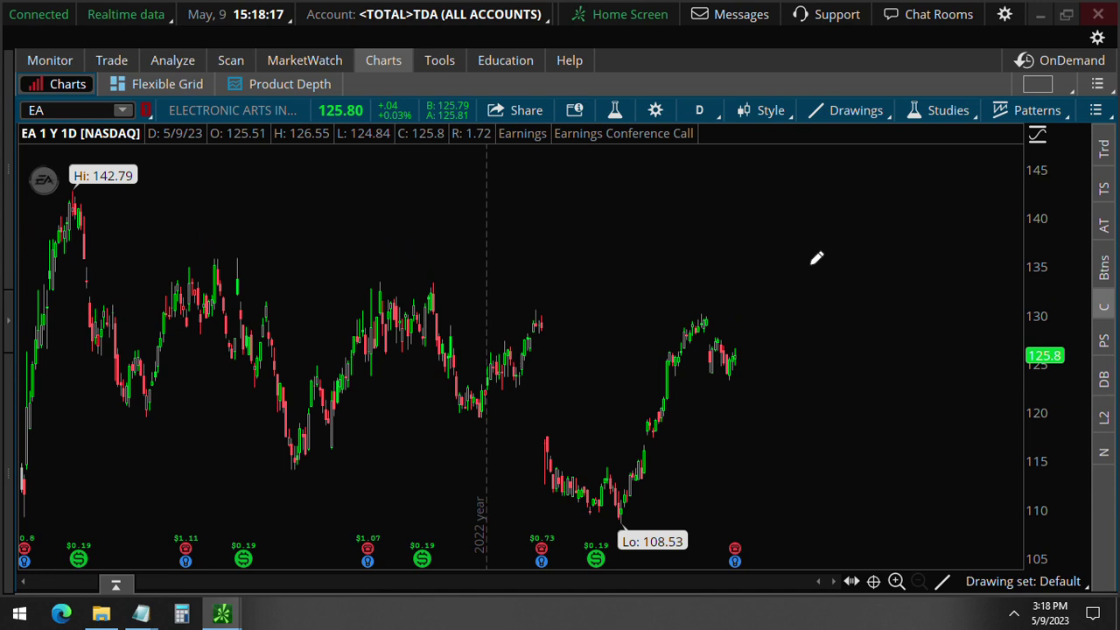
mouse_move(797, 268)
mouse_down()
mouse_move(1076, 261)
mouse_move(1010, 267)
mouse_move(1015, 255)
mouse_up()
mouse_move(798, 266)
mouse_down()
mouse_move(264, 266)
mouse_move(215, 245)
mouse_move(175, 250)
mouse_move(167, 270)
mouse_move(257, 279)
mouse_up()
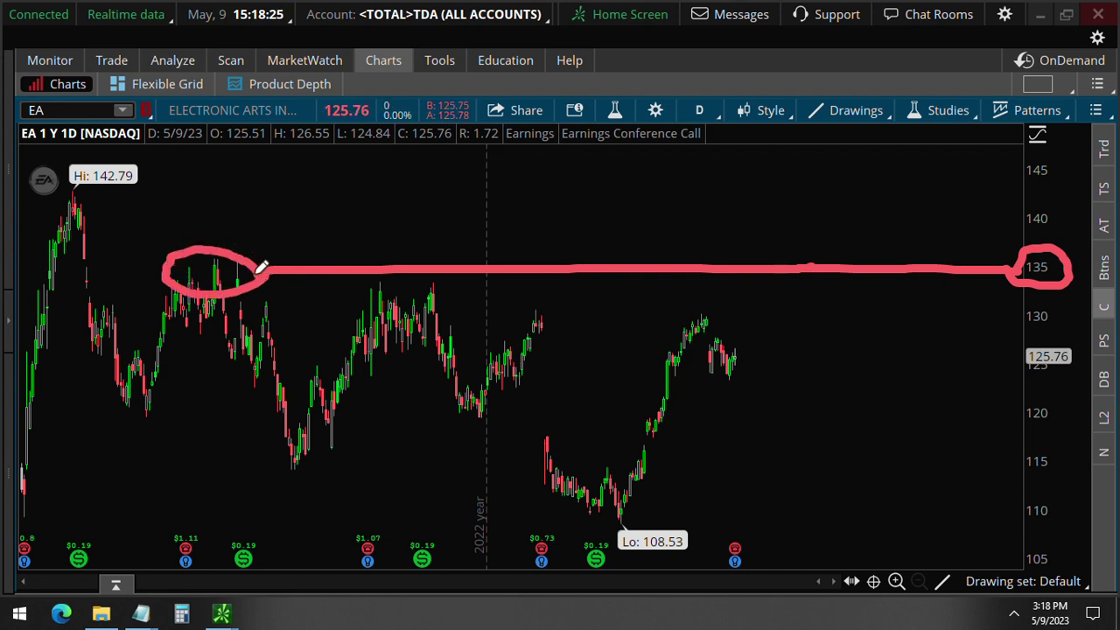
key(Escape)
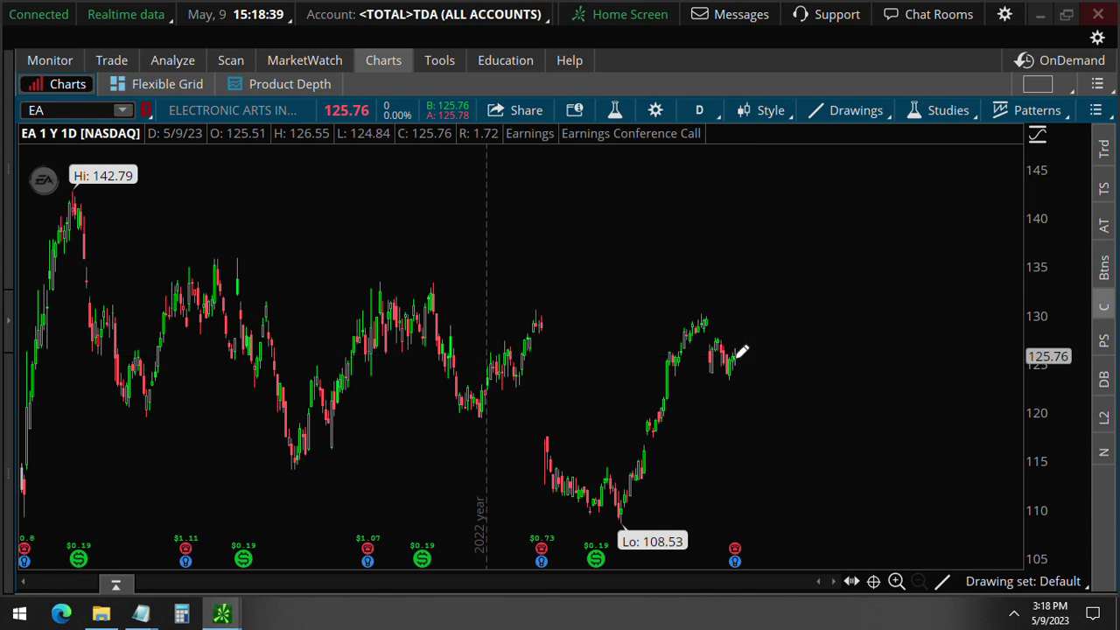
mouse_move(735, 359)
mouse_down()
mouse_move(777, 286)
mouse_move(740, 284)
mouse_move(790, 254)
mouse_move(805, 308)
mouse_up()
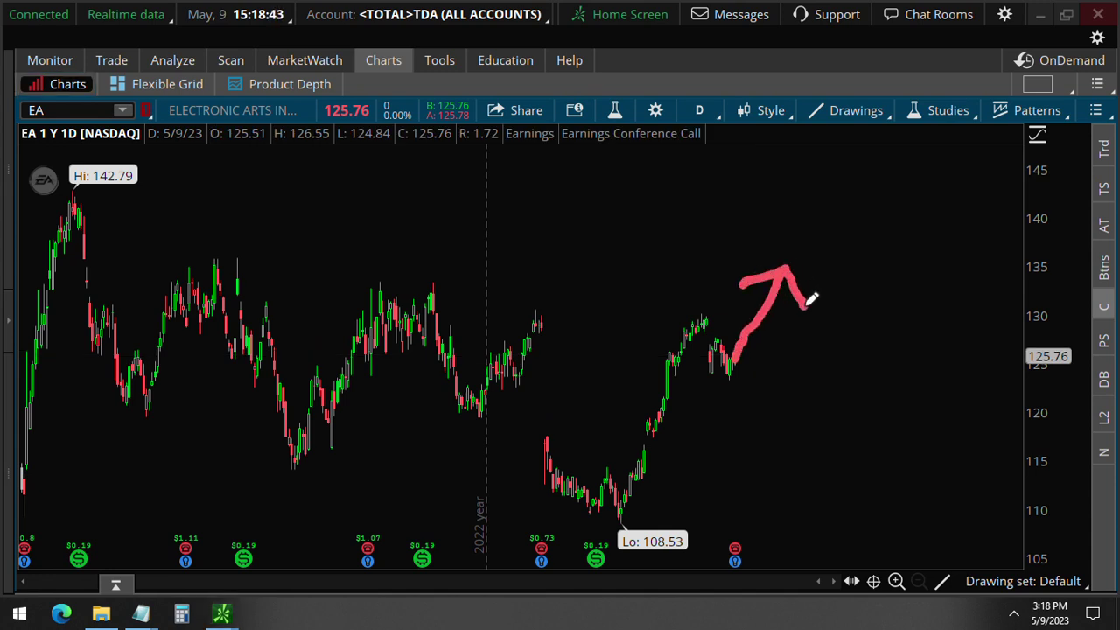
drag(1013, 268, 348, 266)
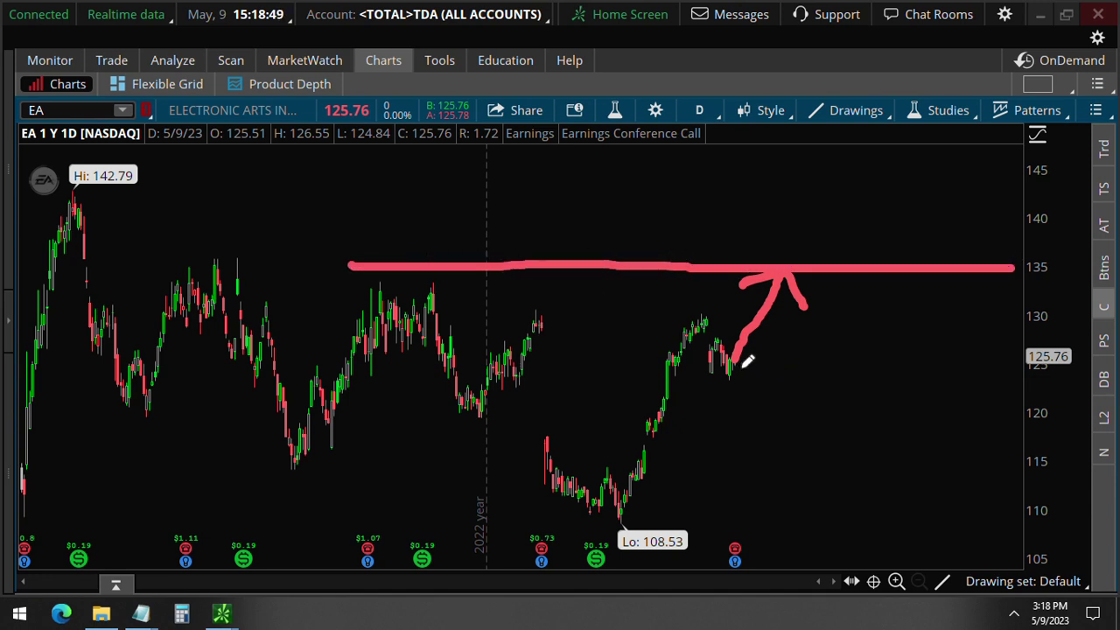
mouse_move(744, 364)
mouse_down()
mouse_move(878, 502)
mouse_move(894, 503)
mouse_move(868, 523)
mouse_move(823, 520)
mouse_up()
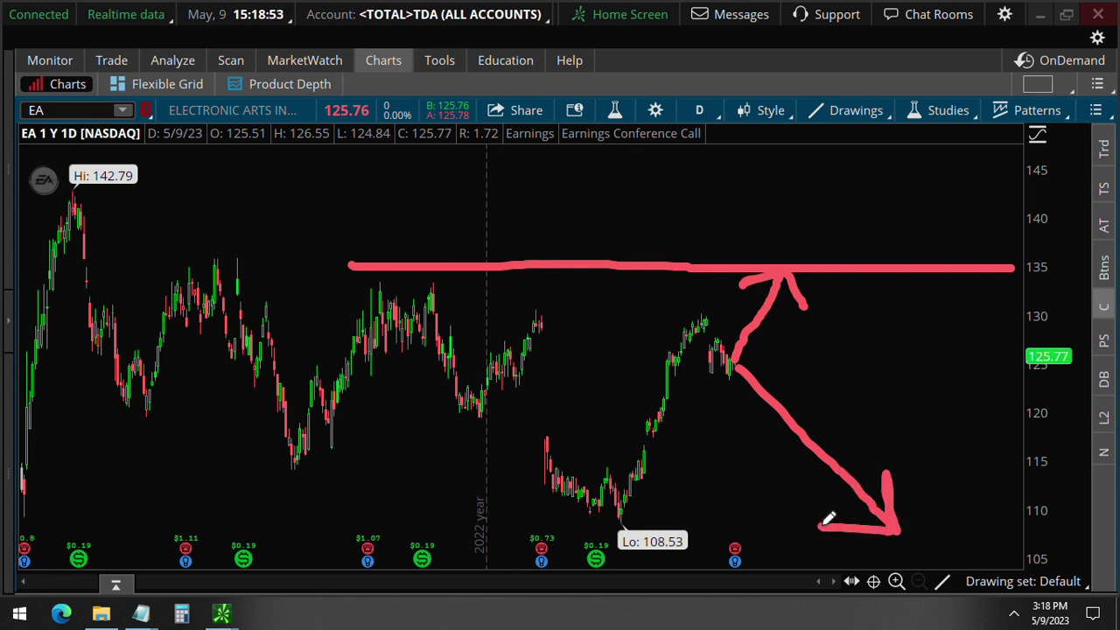
drag(827, 521, 886, 469)
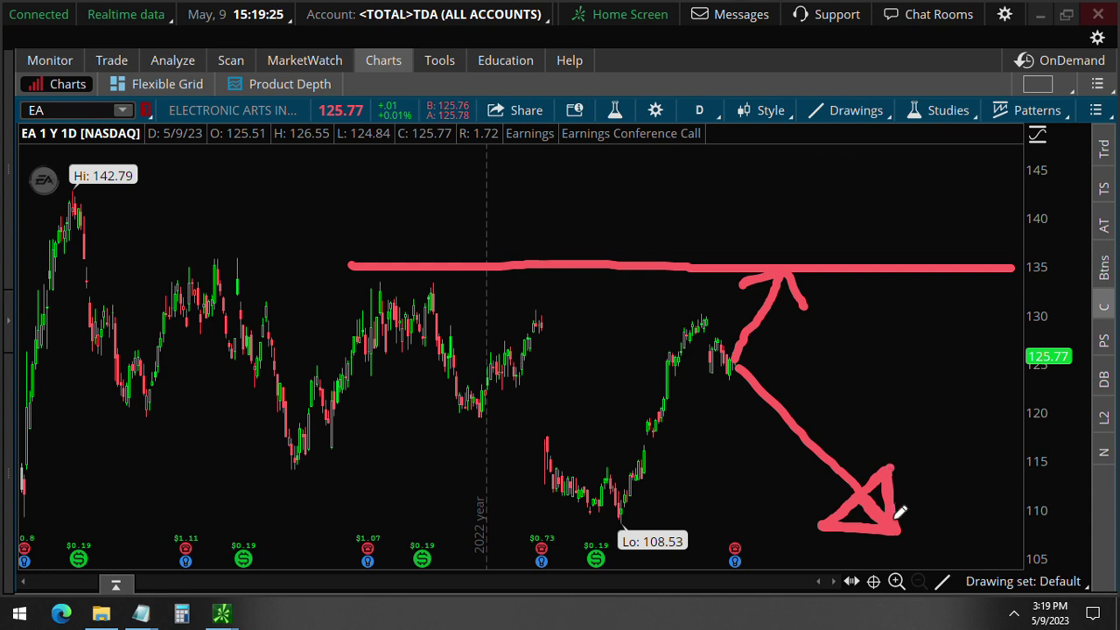
key(e)
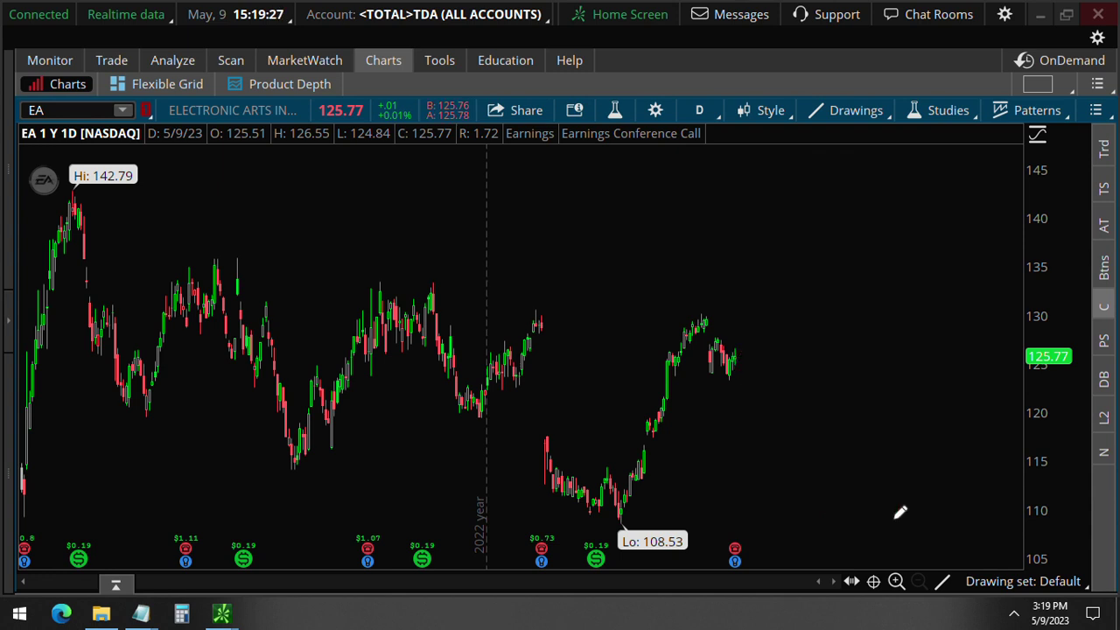